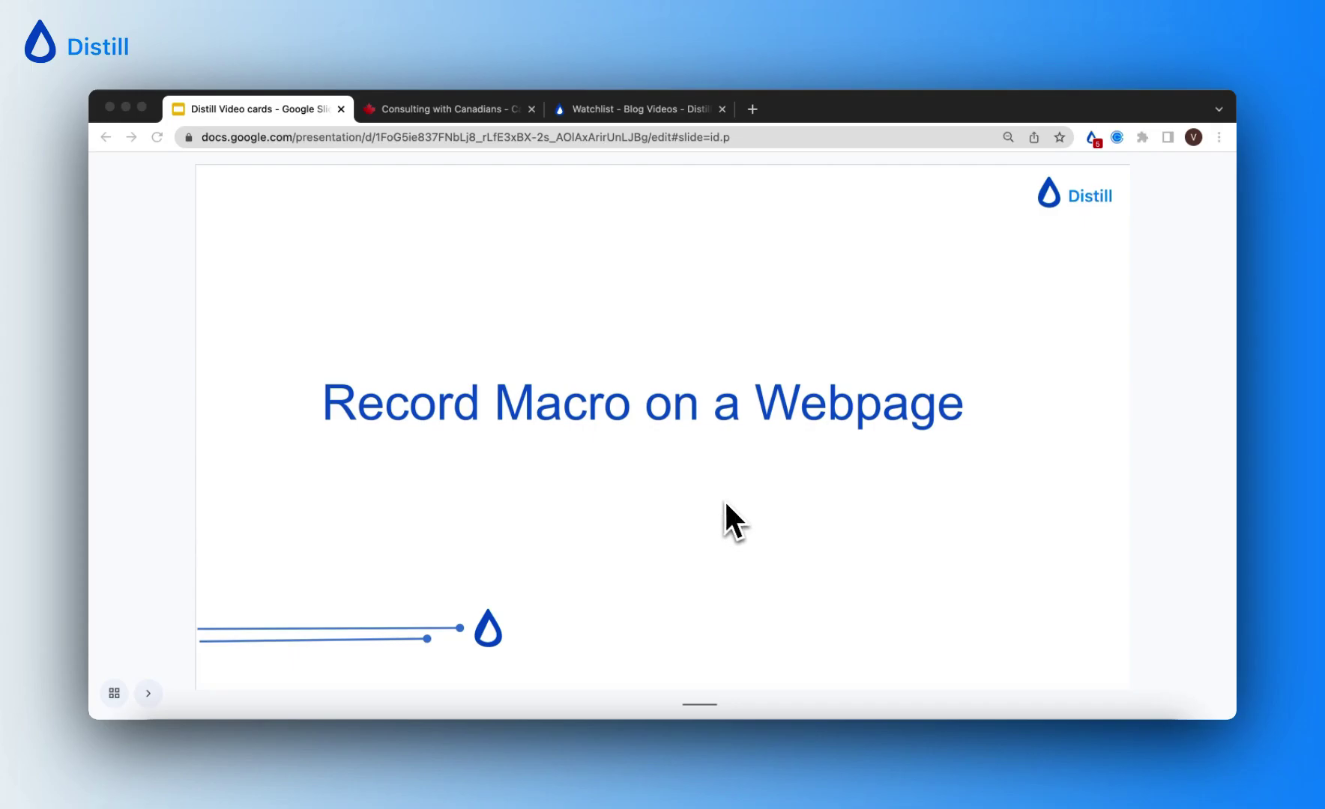
On the Consulting with Canadians page, clear the 2023 year filter to list all 868 consultations
left_click(471, 109)
left_click(667, 157)
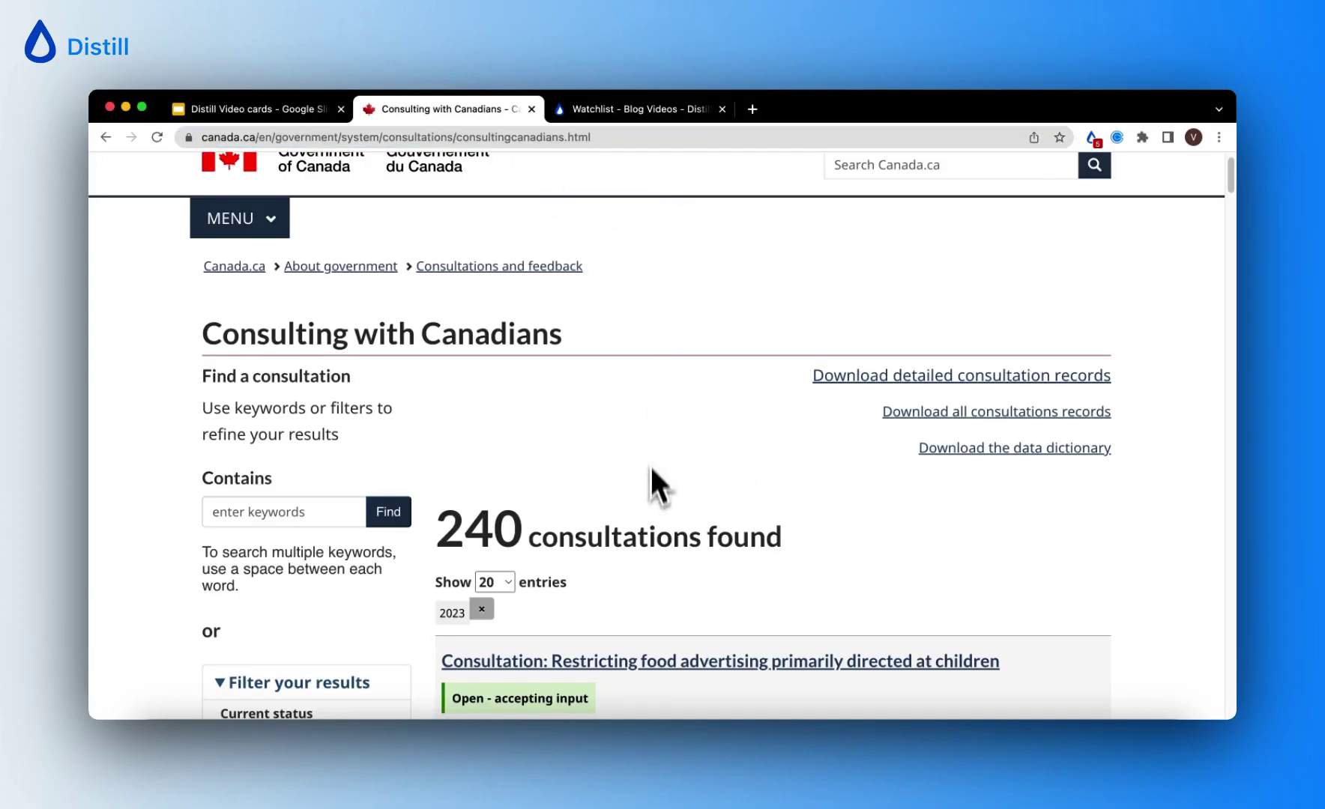
scroll(578, 504, "down", 1)
scroll(578, 504, "down", 3)
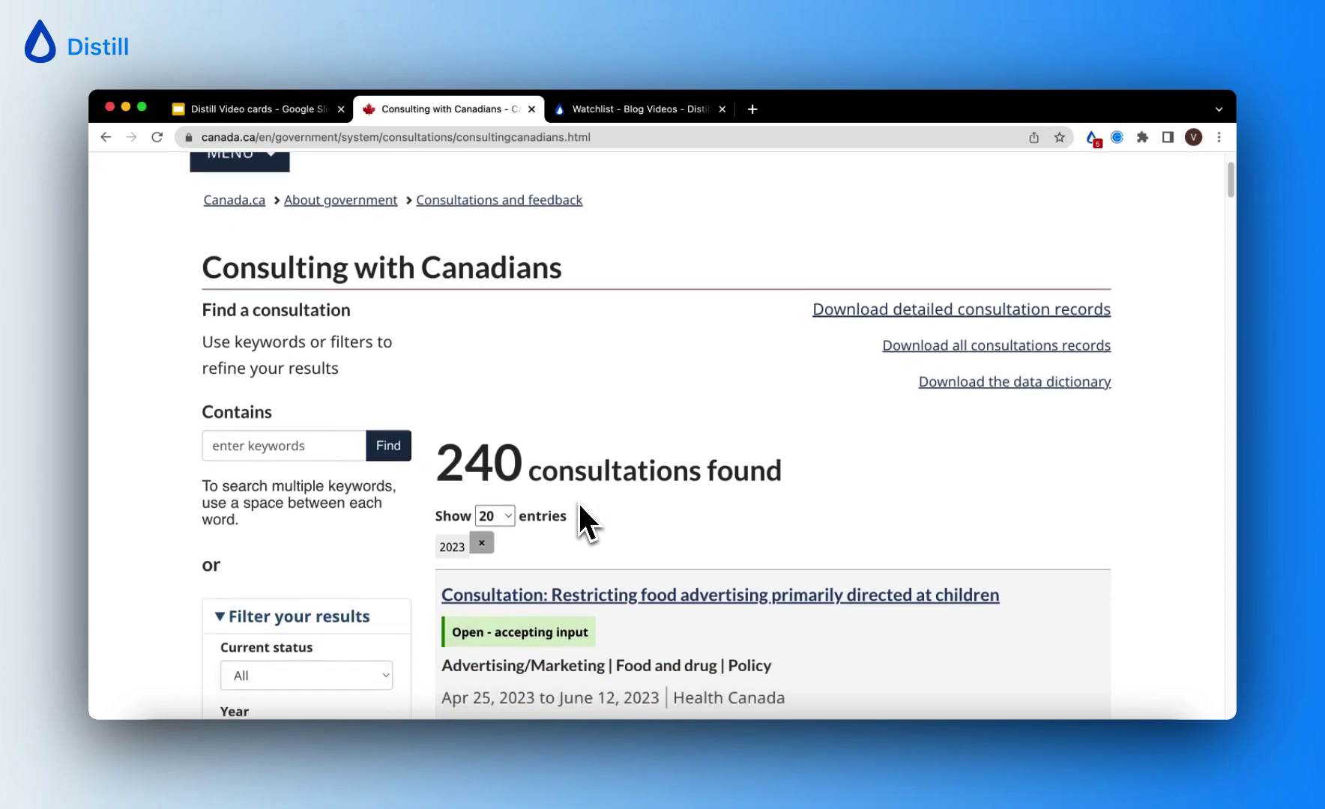
scroll(578, 502, "down", 7)
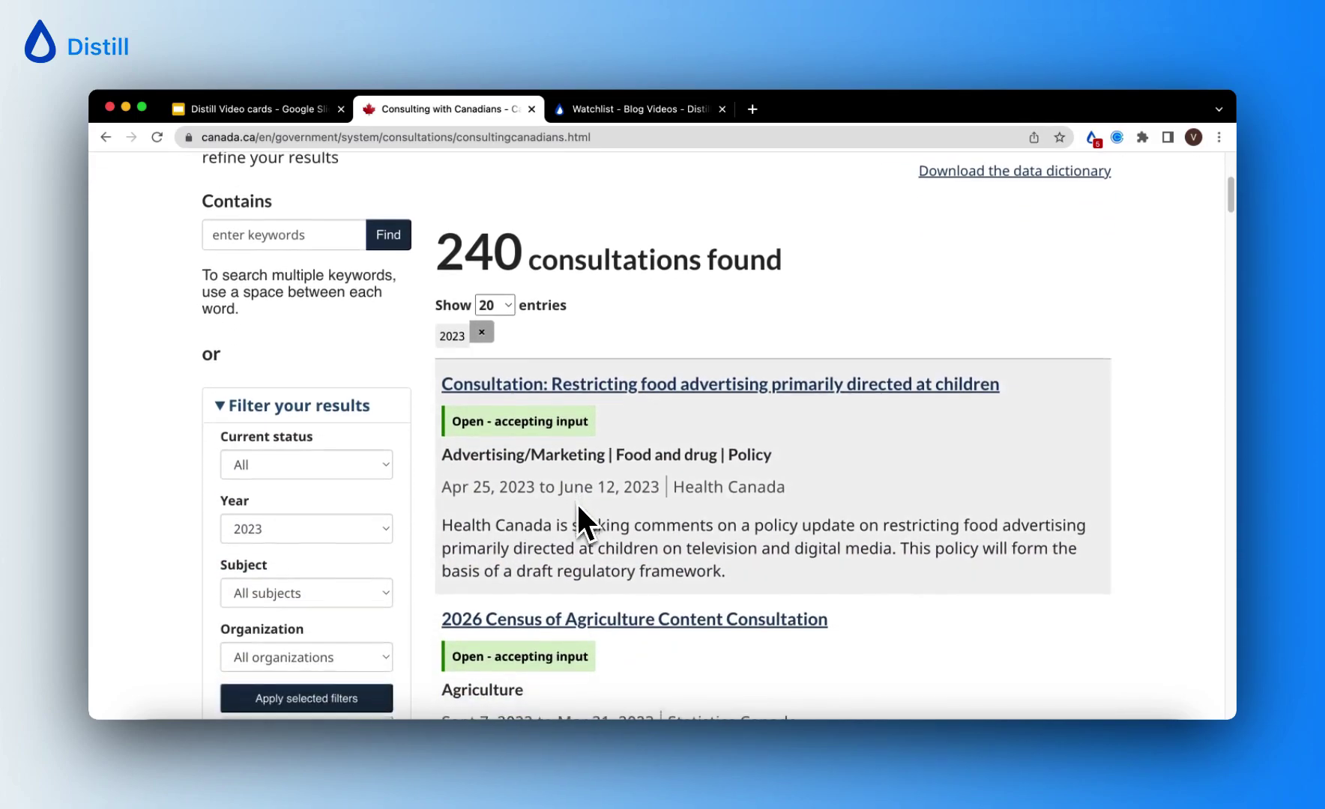
left_click(308, 631)
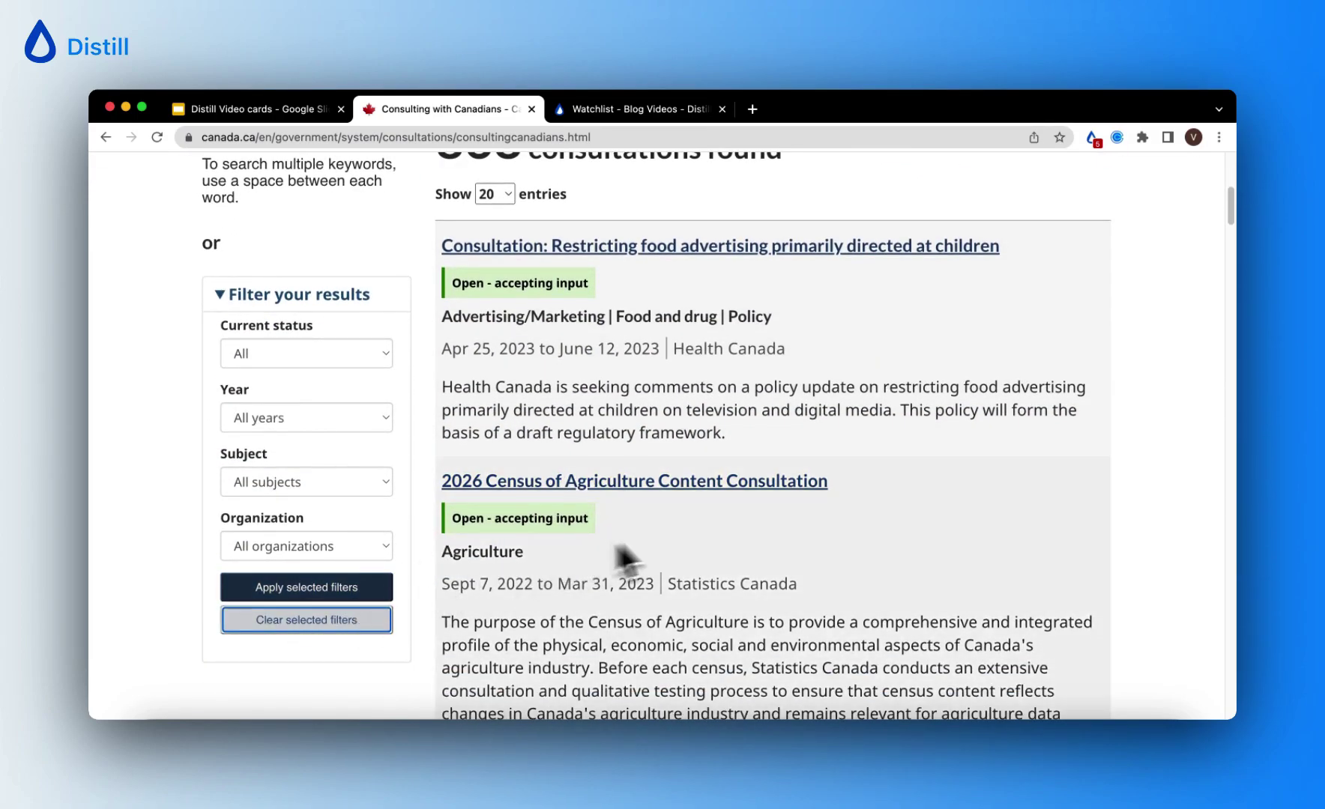
left_click_drag(592, 137, 188, 138)
scroll(772, 509, "down", 5)
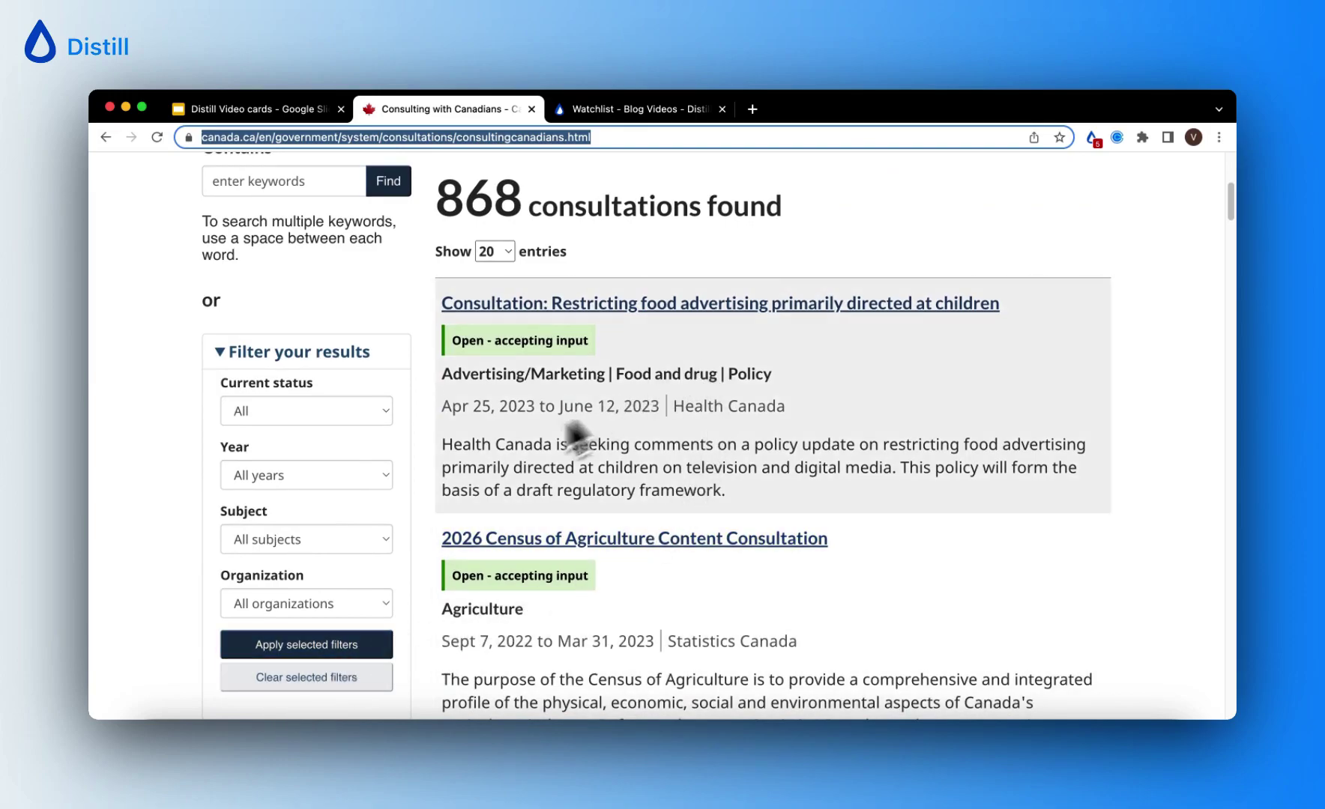
Choose 2023 in the Year filter and apply it, leaving 240 consultations
left_click(268, 476)
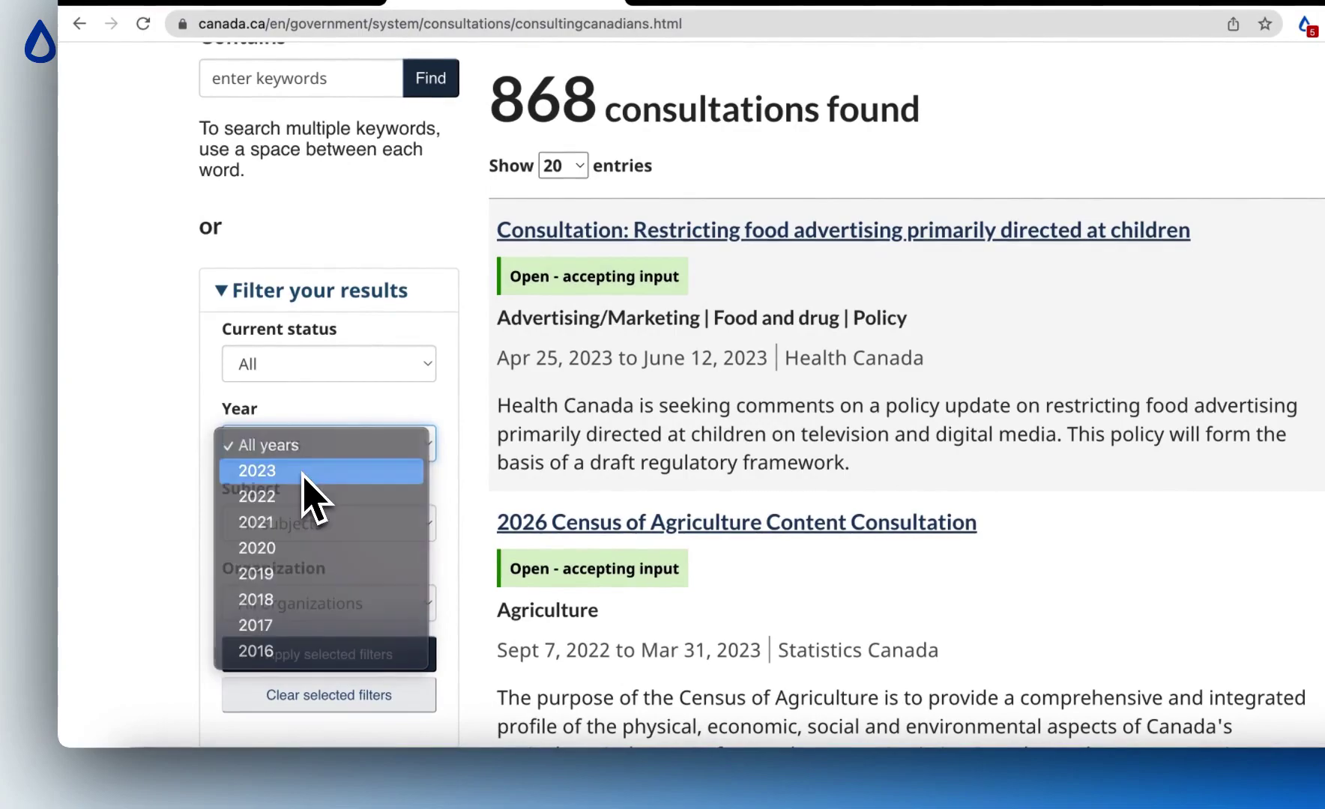
left_click(302, 472)
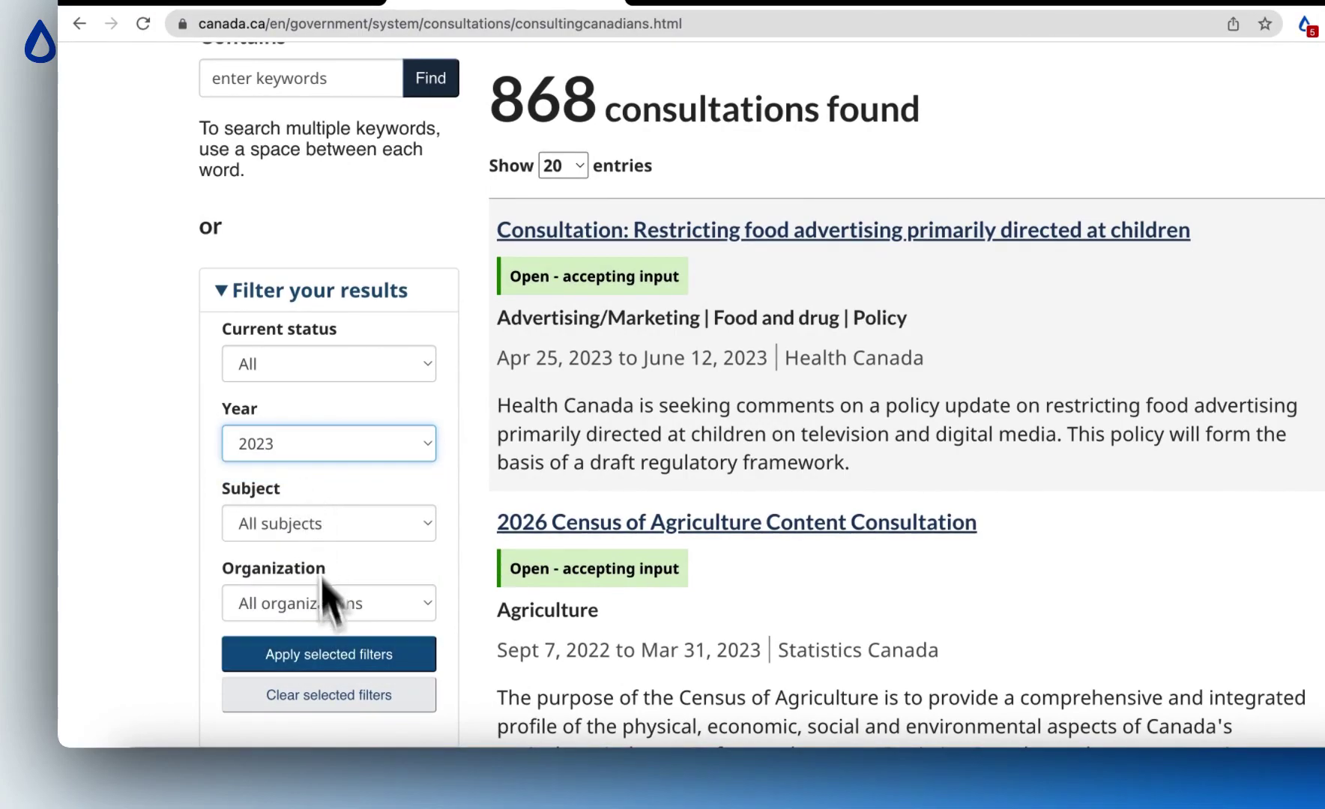
left_click(345, 663)
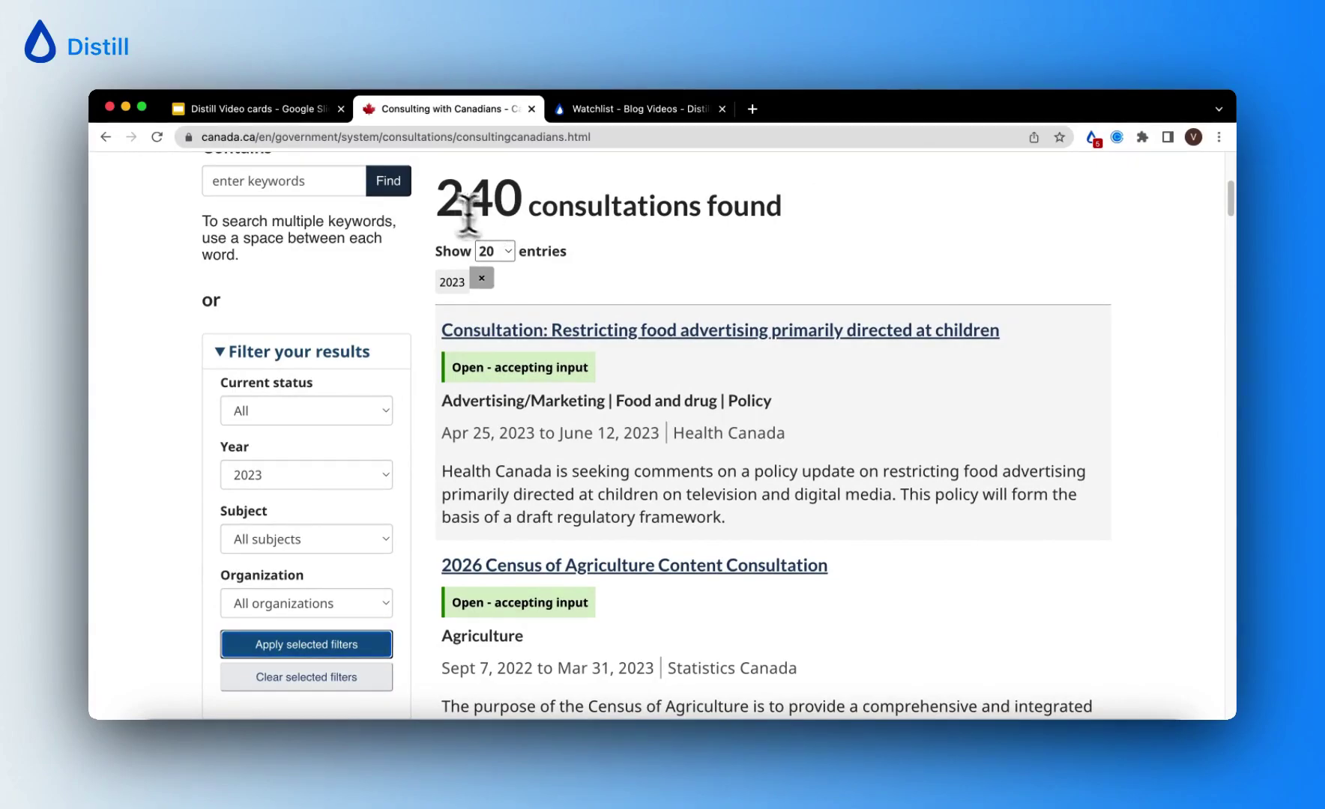
Select the filtered page's full URL in the address bar
left_click_drag(450, 196, 799, 661)
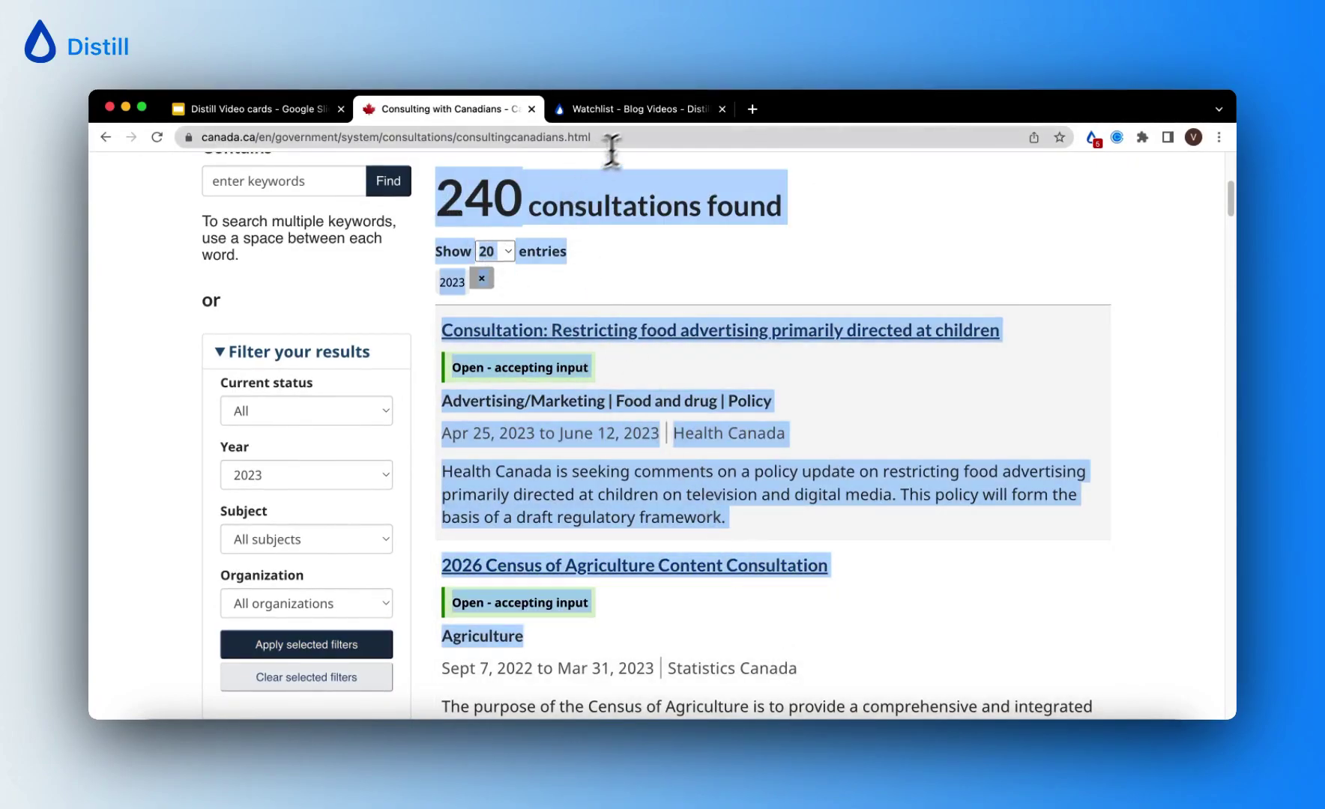
left_click(626, 137)
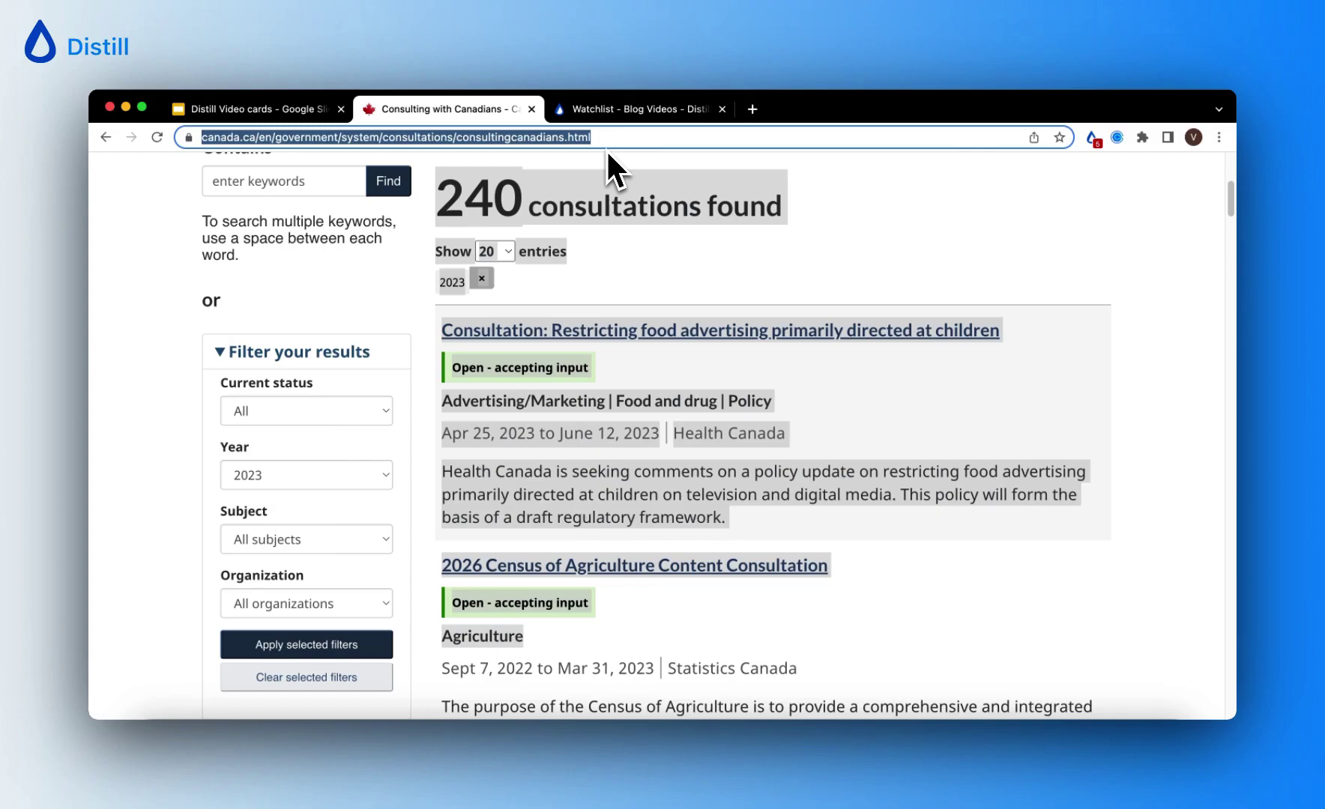
left_click(660, 279)
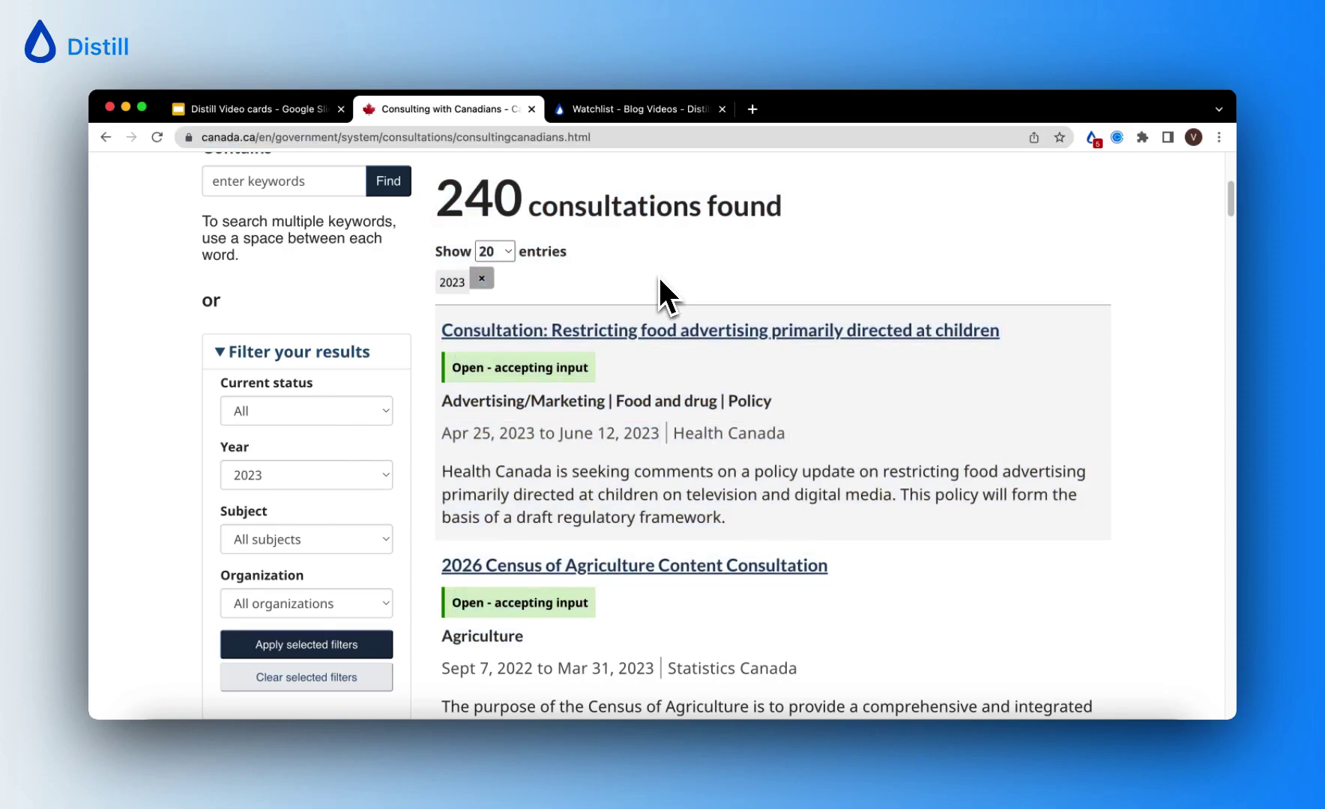
left_click(602, 140)
key("super+c")
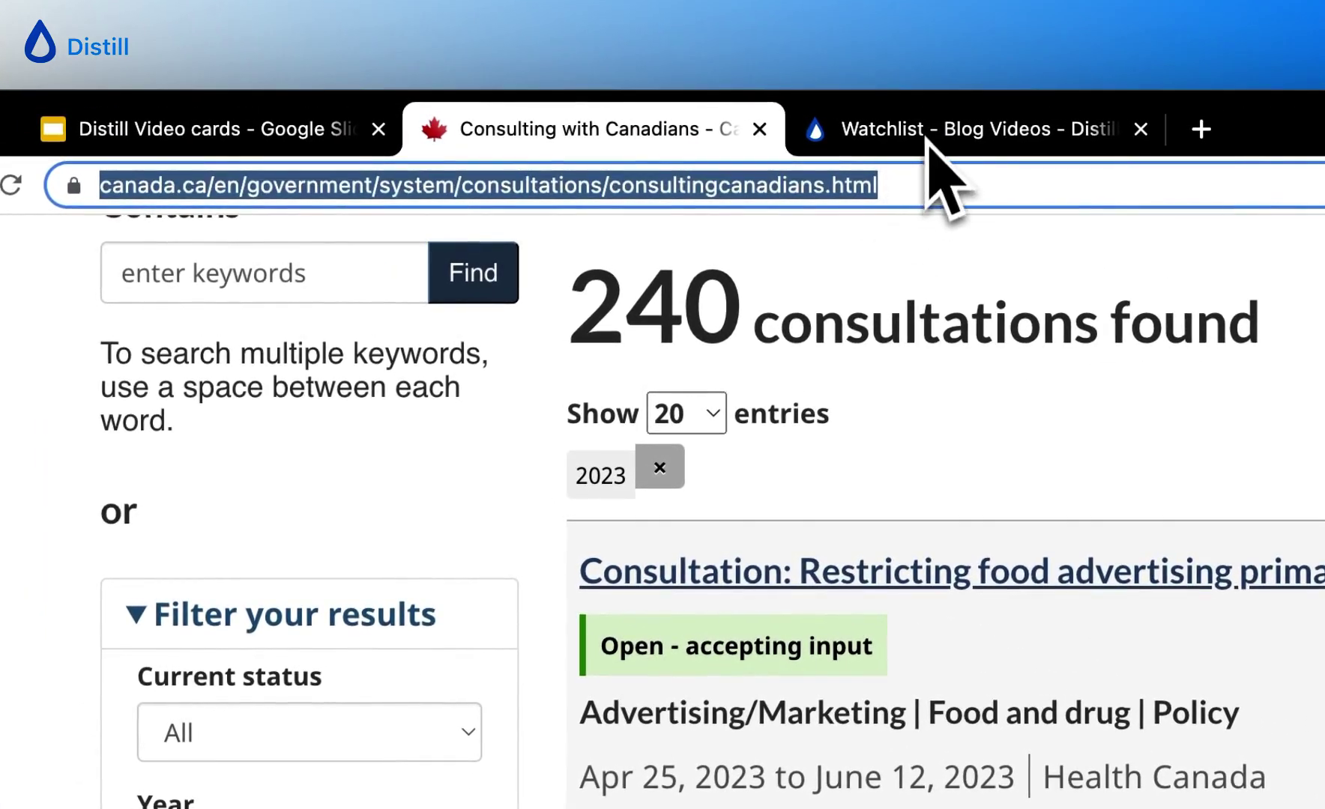
In Distill's Macros page, paste the Canada.ca consultations URL as the Start URL
left_click(928, 141)
left_click(435, 363)
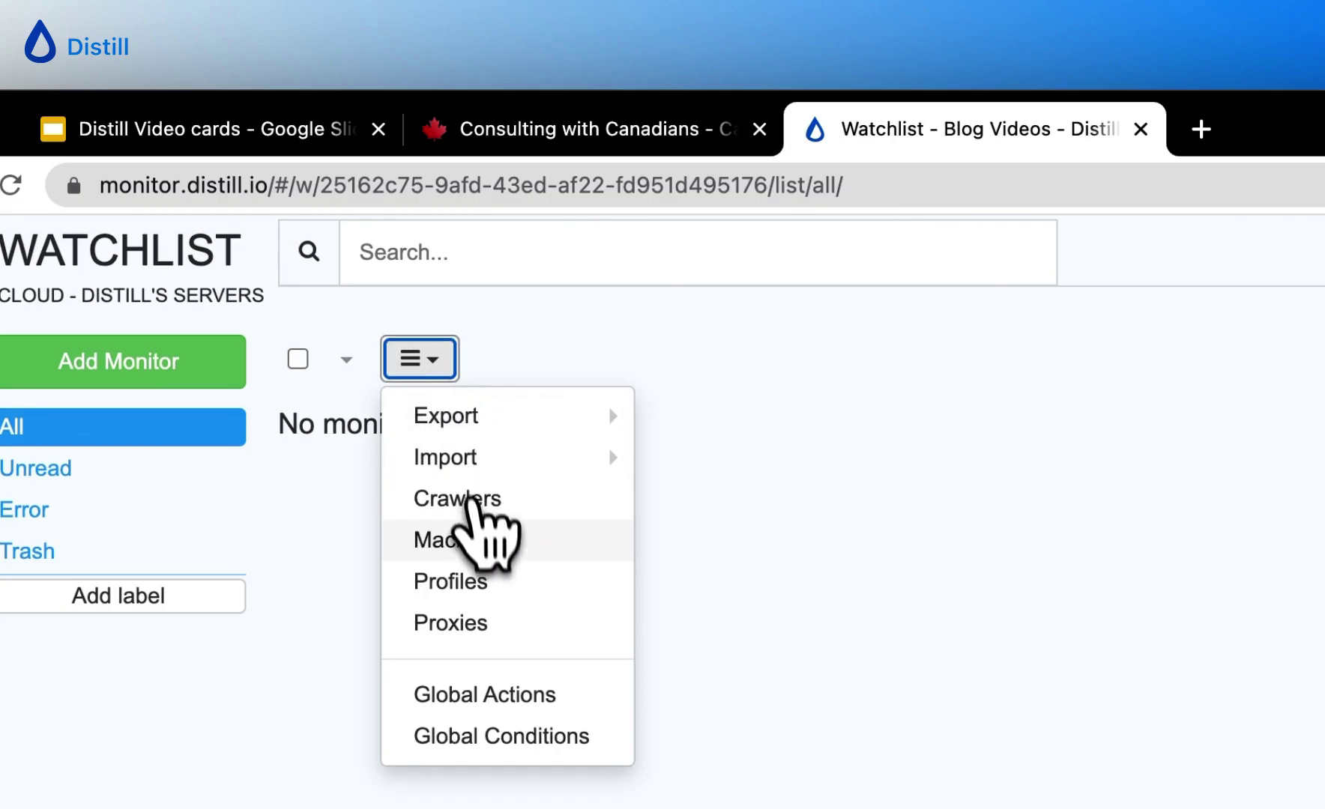
left_click(480, 540)
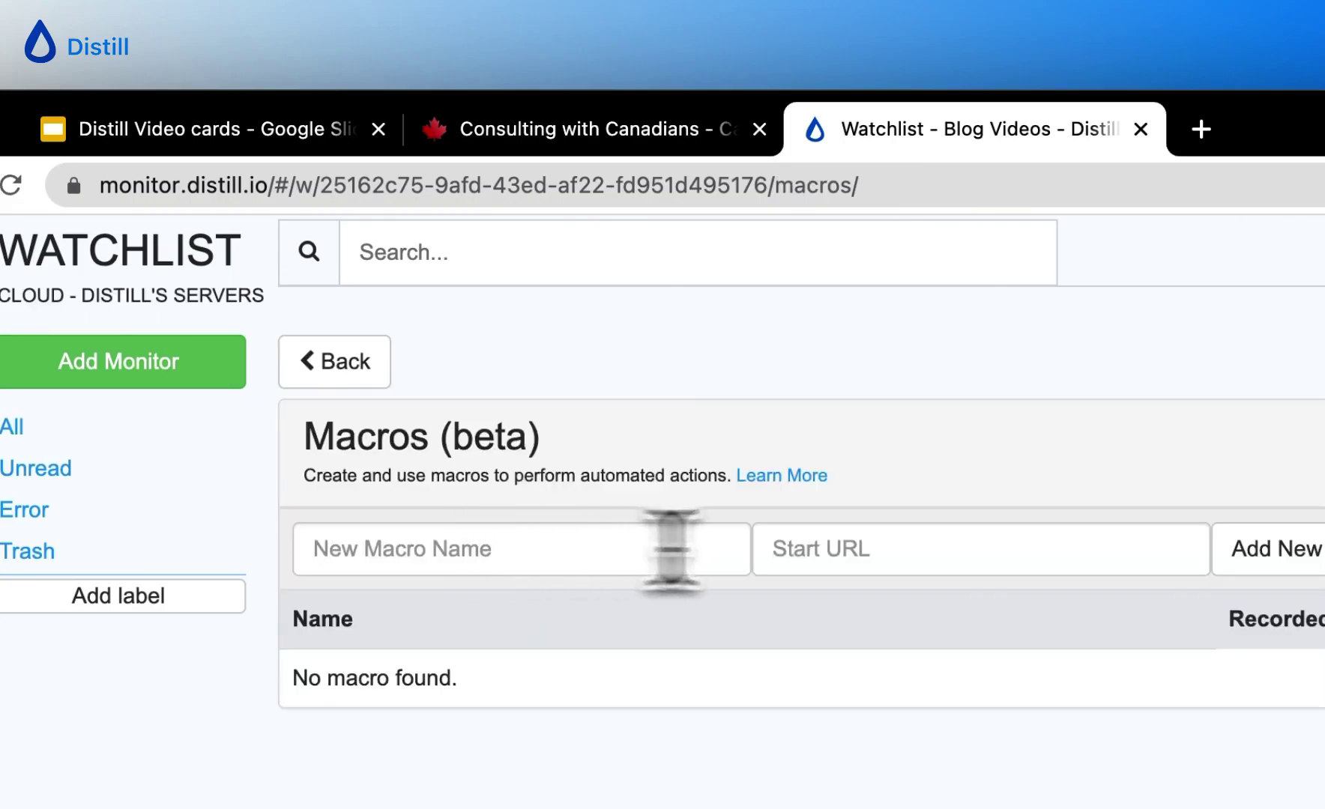
left_click(909, 547)
key("super+v")
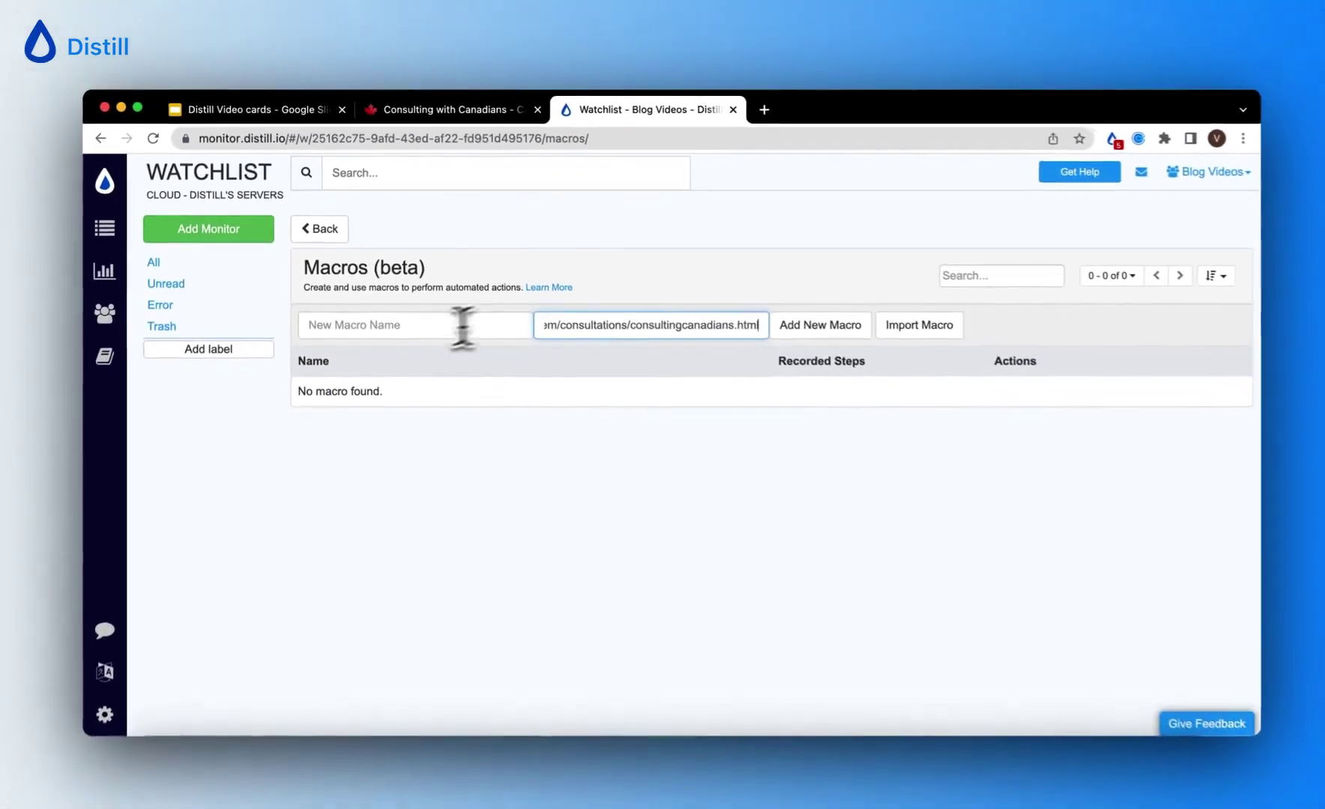
Enter the macro name 'canada govt projects'
left_click(520, 556)
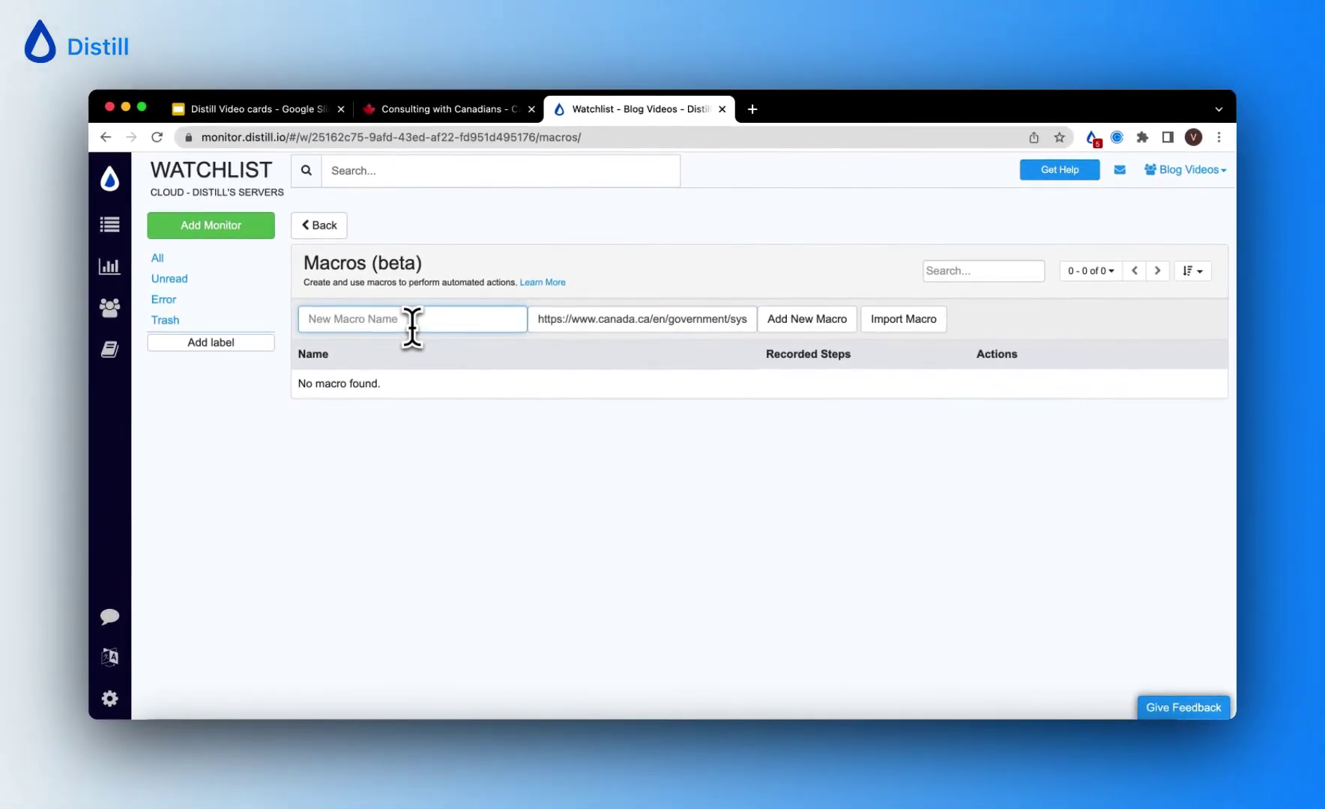
type("cnadan")
key("BackSpace")
key("BackSpace")
key("BackSpace")
type("da govt project")
Create the macro and record selecting year 2023 and applying filters, leaving 240 results
left_click(808, 326)
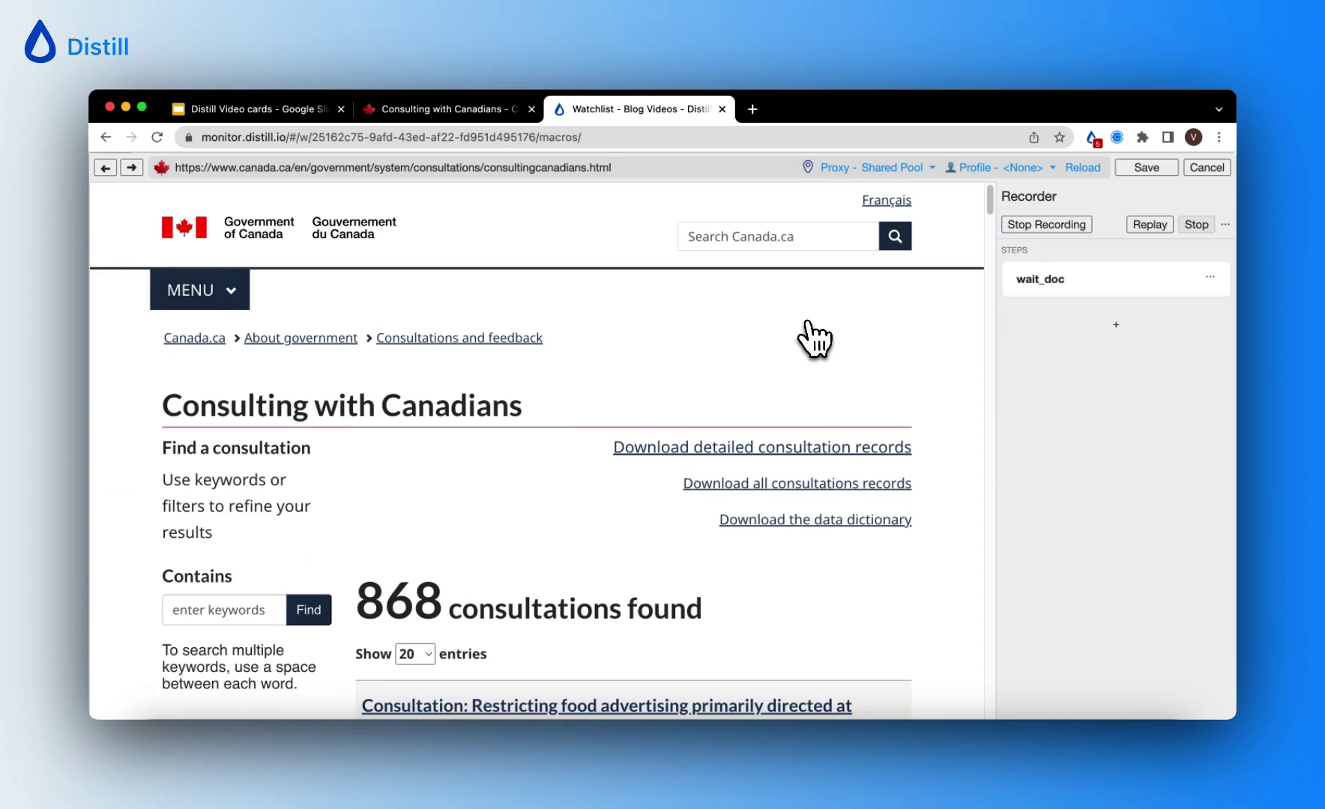
scroll(684, 379, "down", 2)
scroll(684, 382, "down", 10)
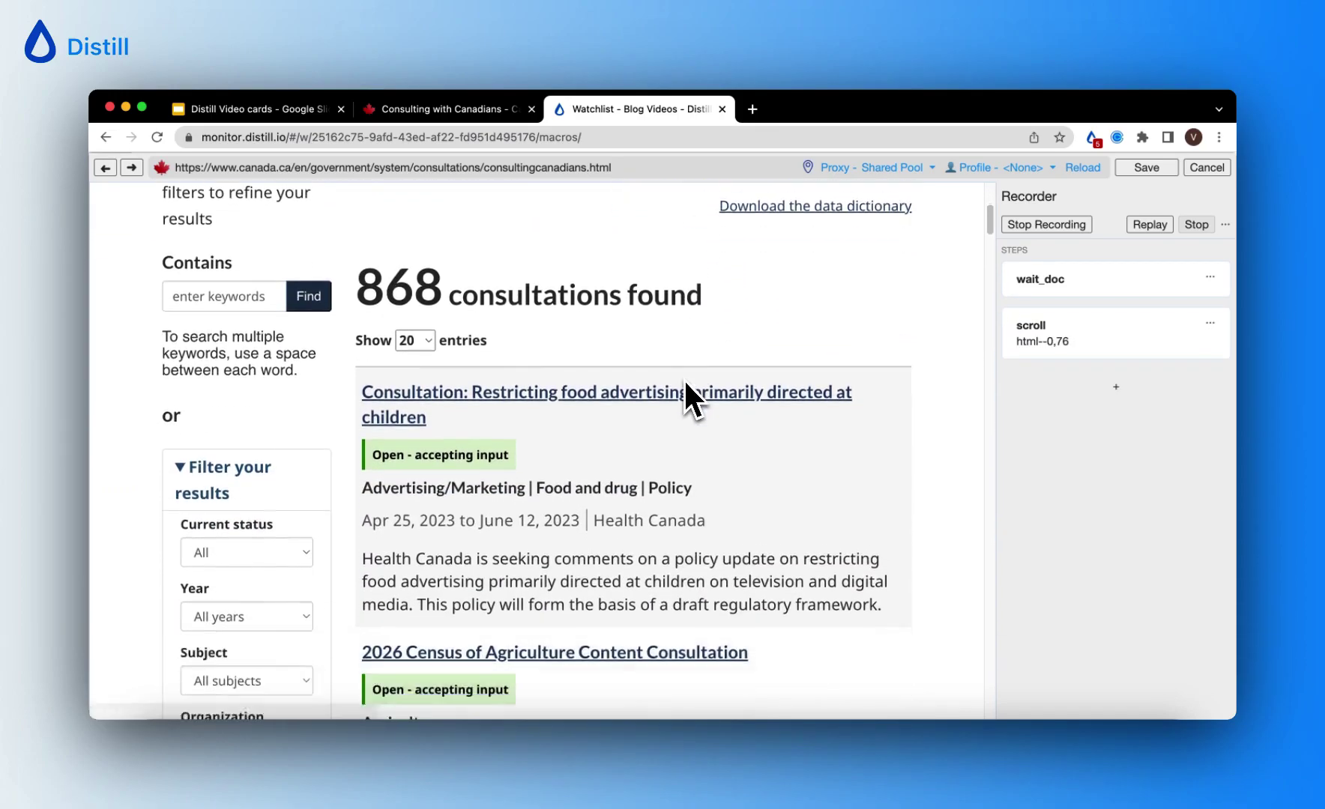
scroll(683, 379, "down", 5)
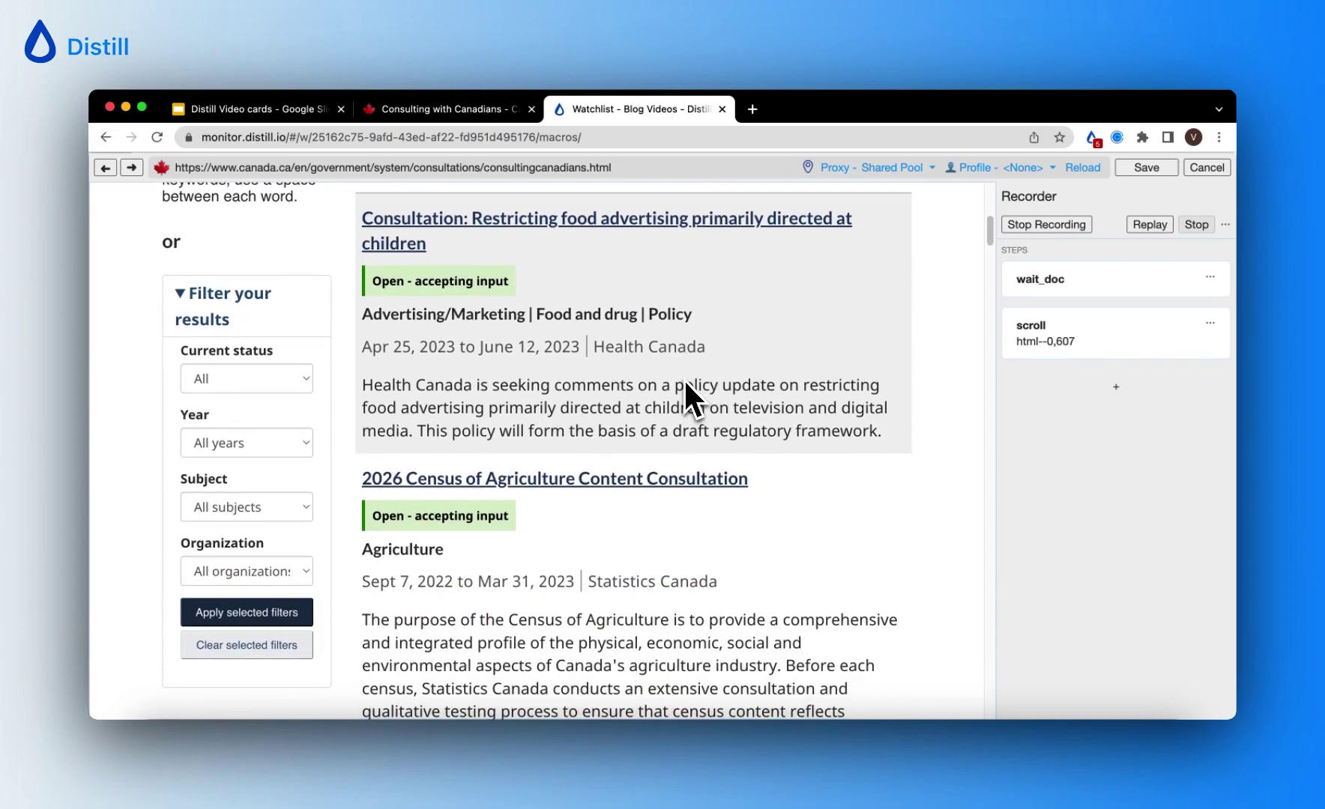
left_click(246, 450)
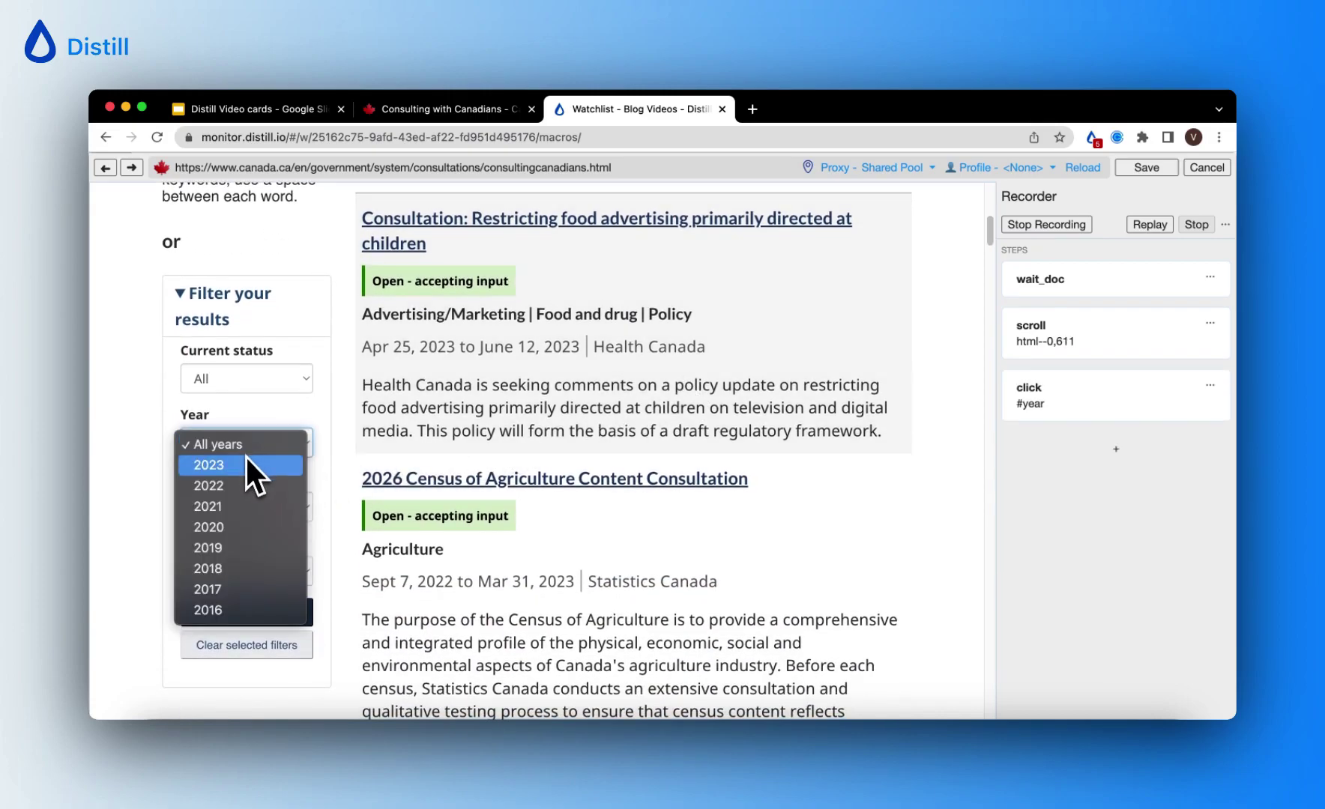
left_click(244, 466)
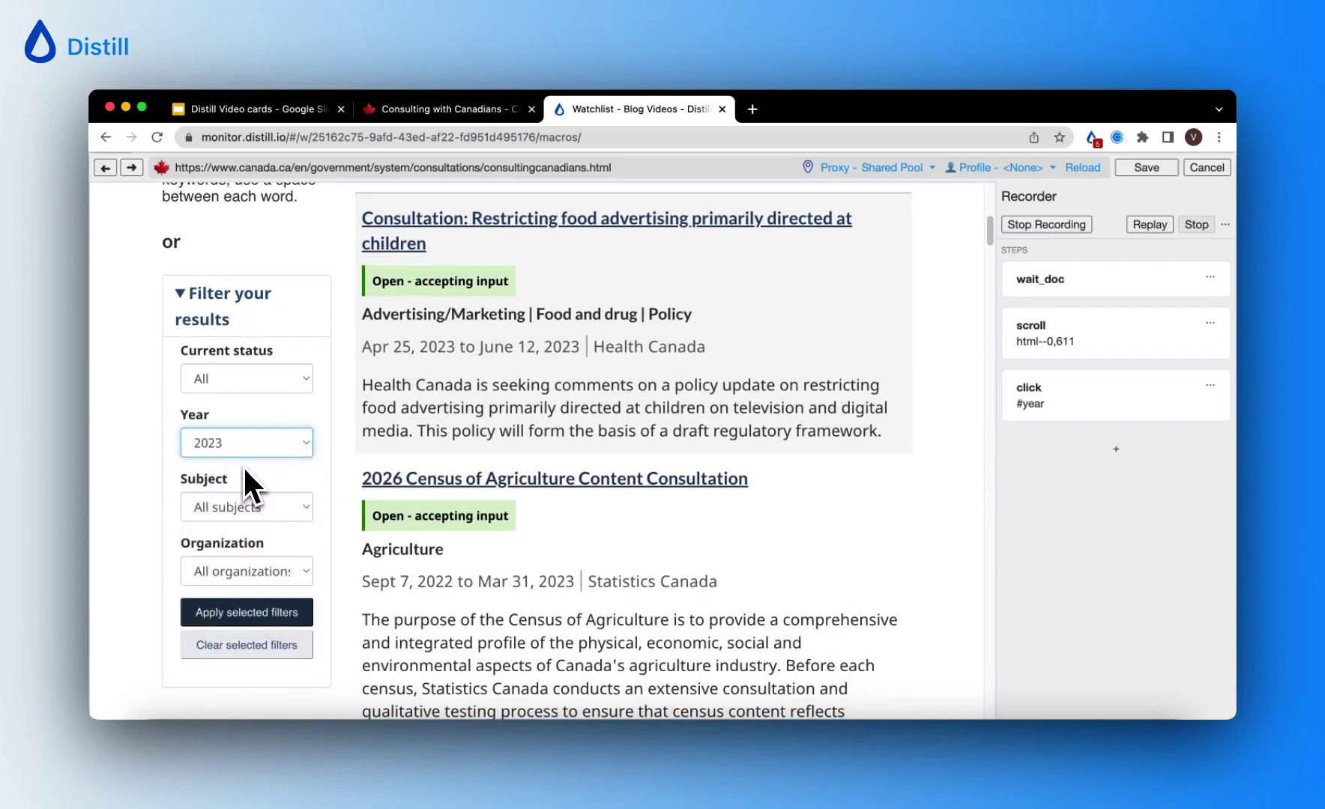
left_click(248, 619)
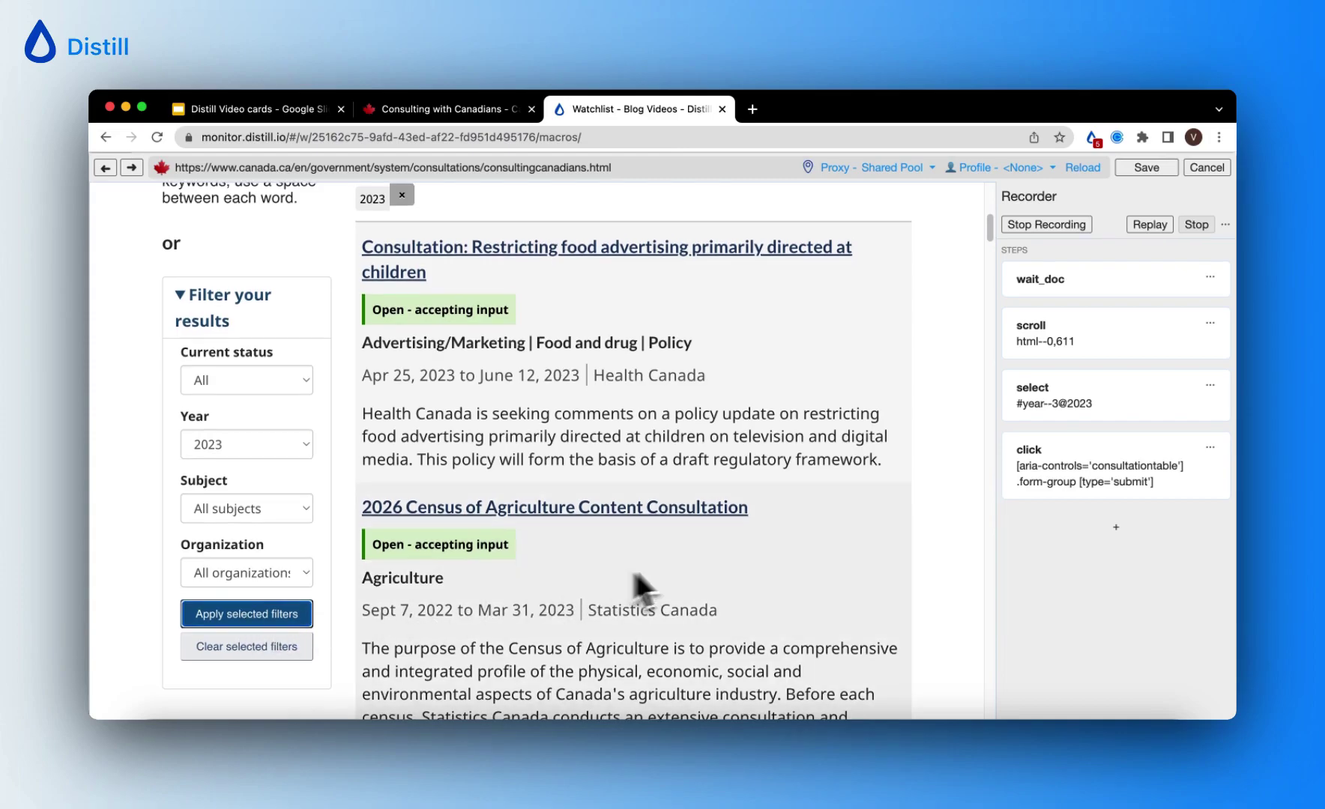
scroll(676, 570, "up", 3)
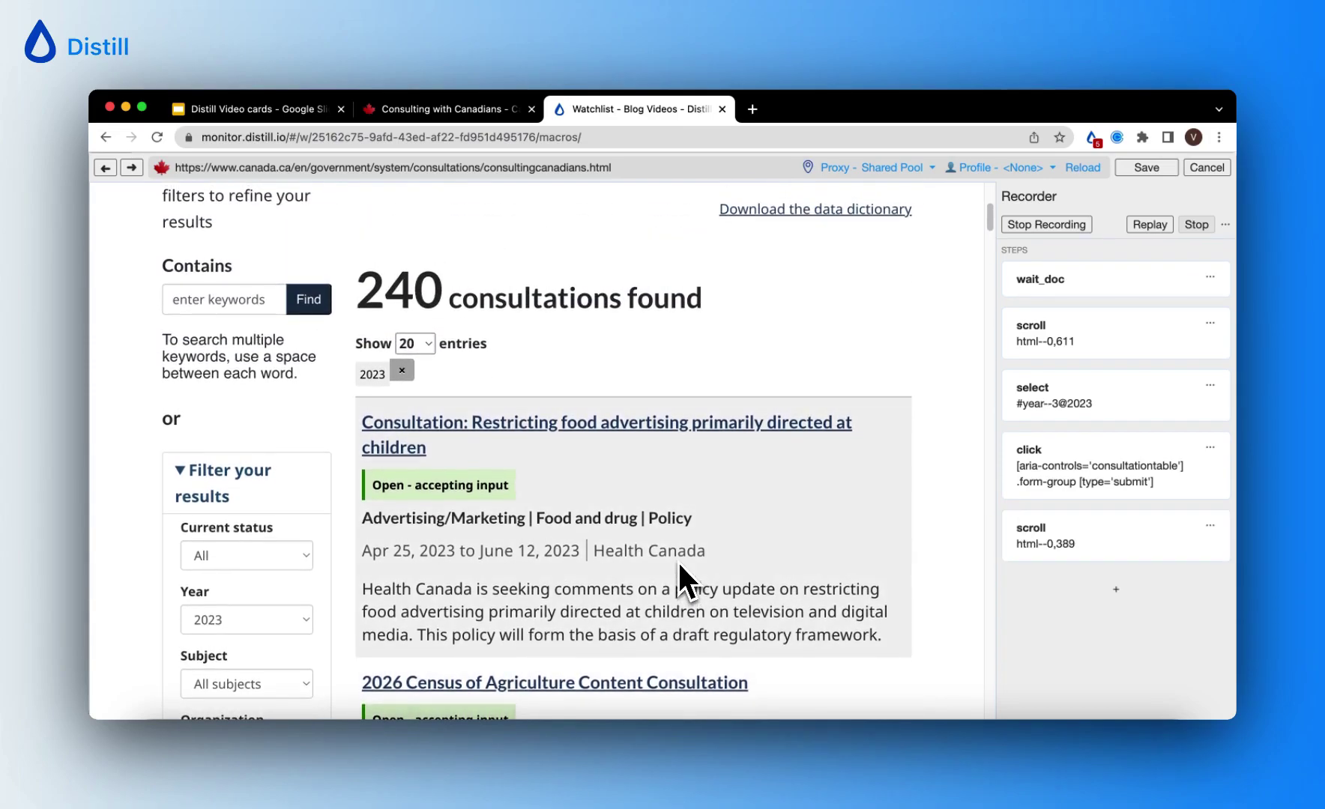
Stop recording and save the 5-step canada govt projects macro, then show Add Monitor types
left_click(1021, 234)
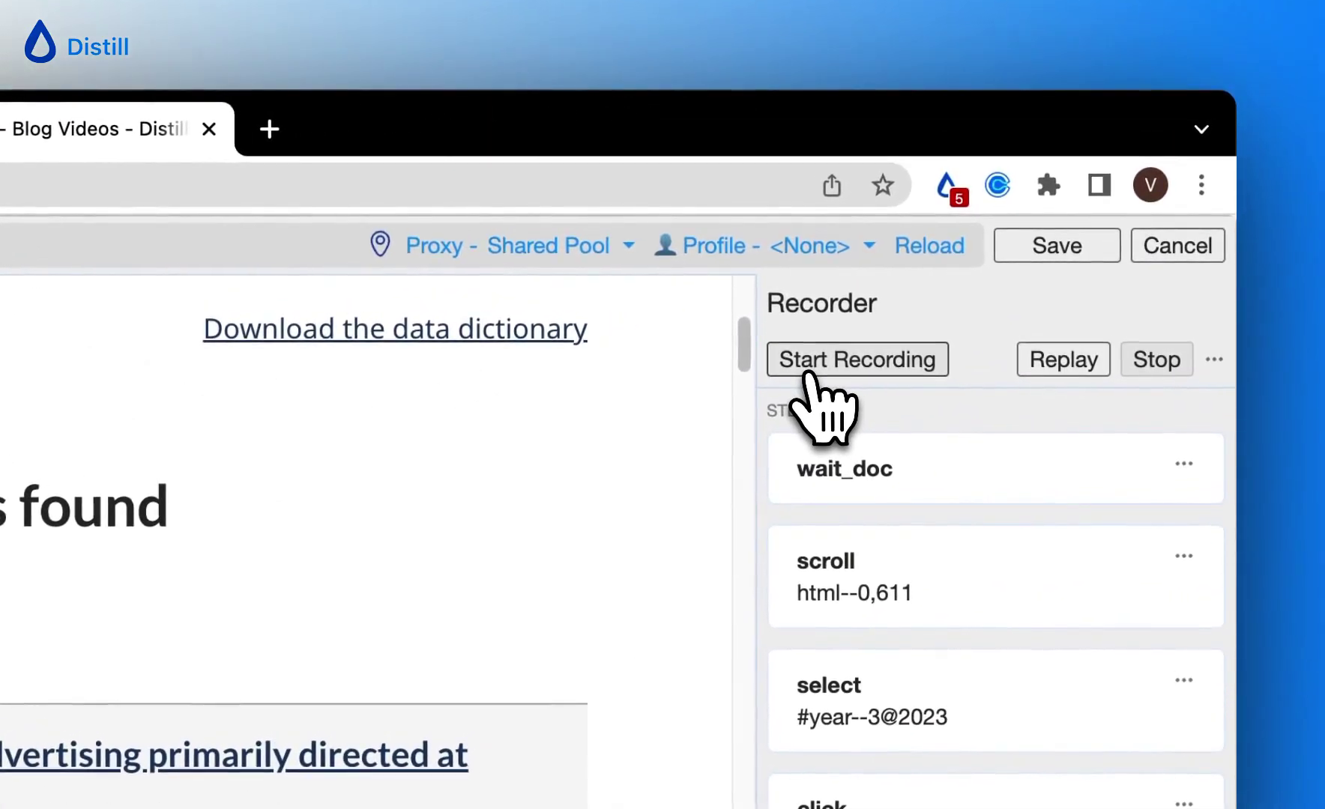
left_click(1068, 248)
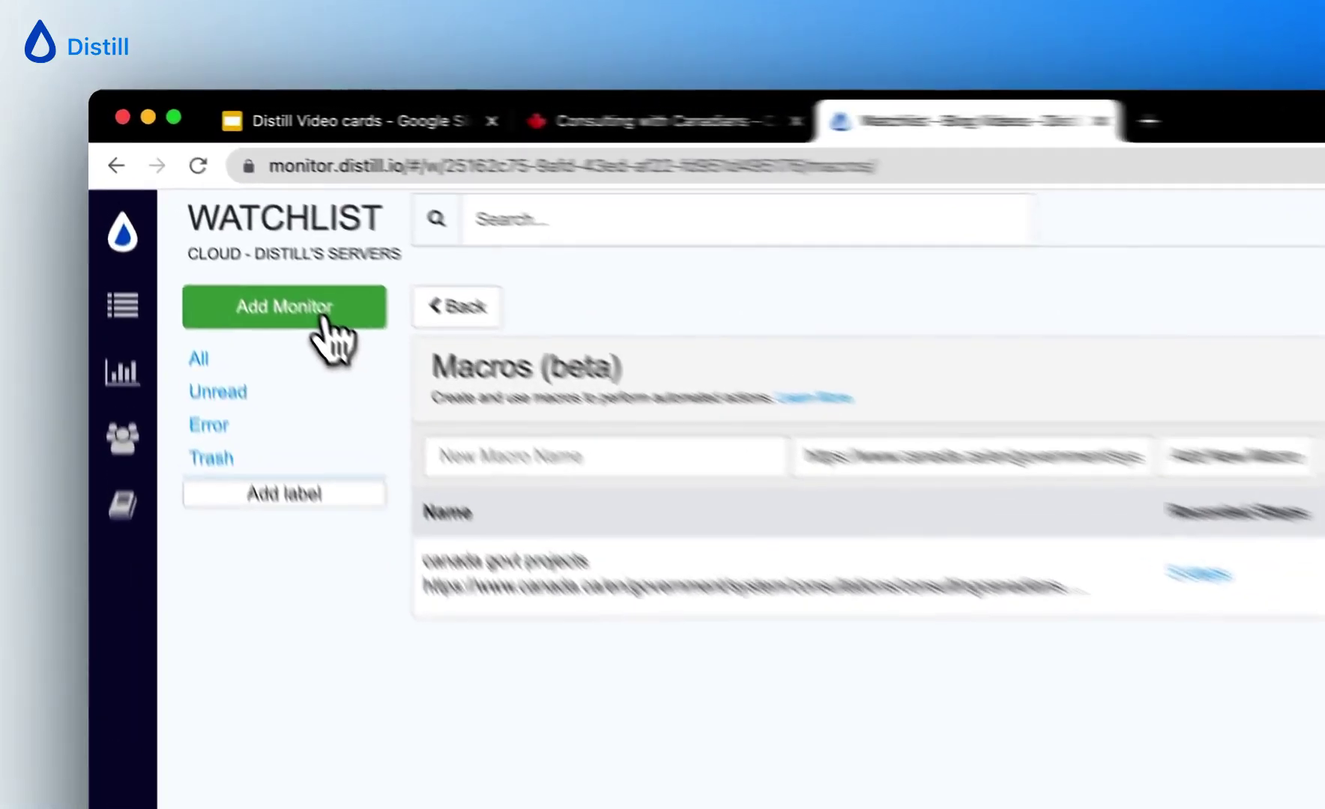
left_click(236, 236)
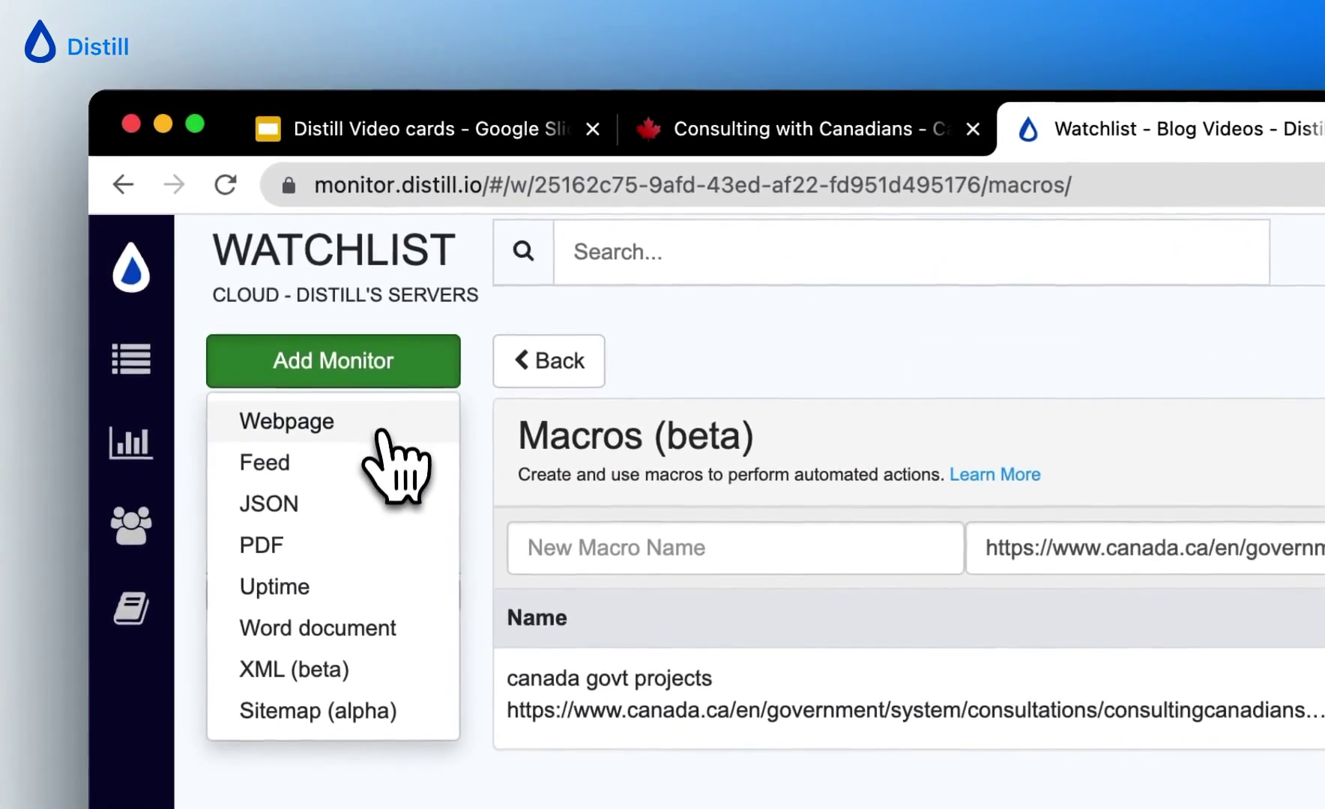
Create a webpage monitor for the pasted Canada.ca consultations URL using the canada govt projects macro
left_click(382, 434)
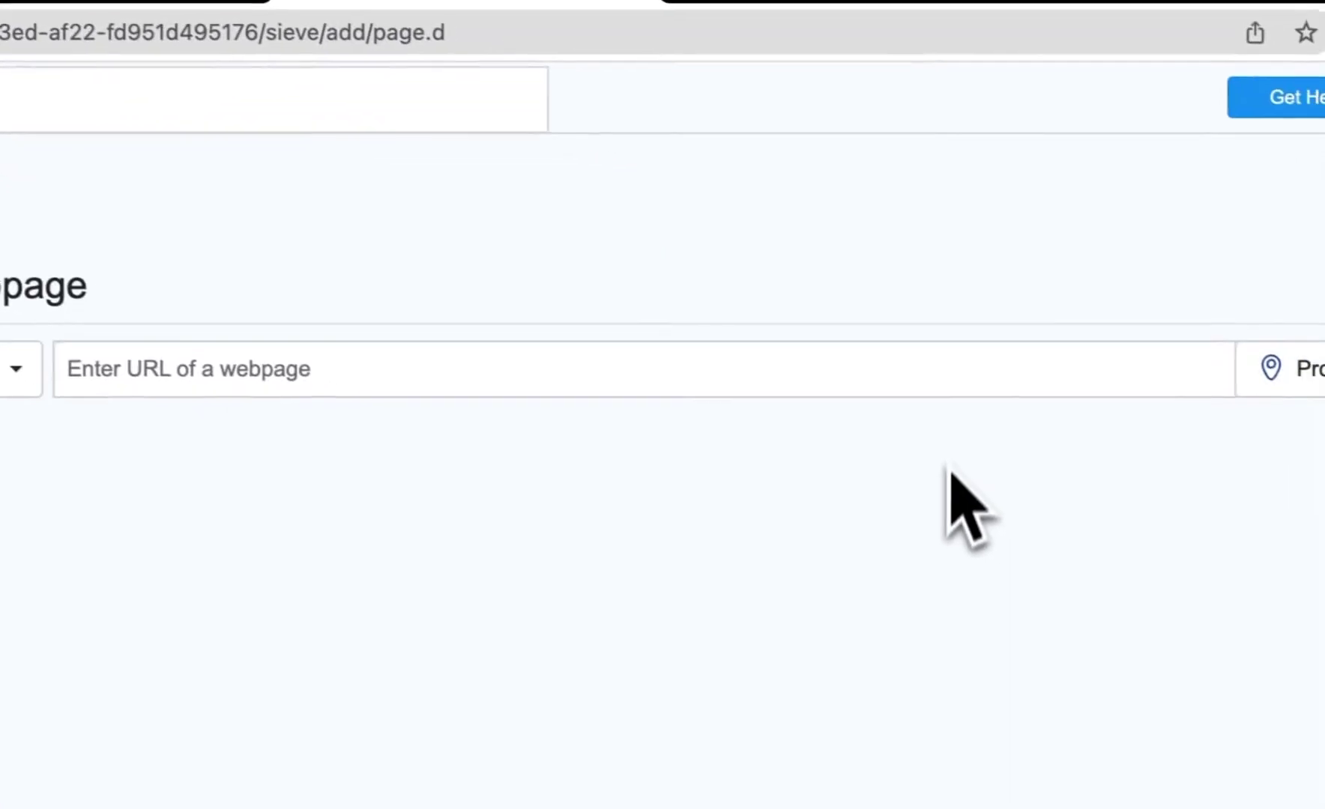
left_click(376, 370)
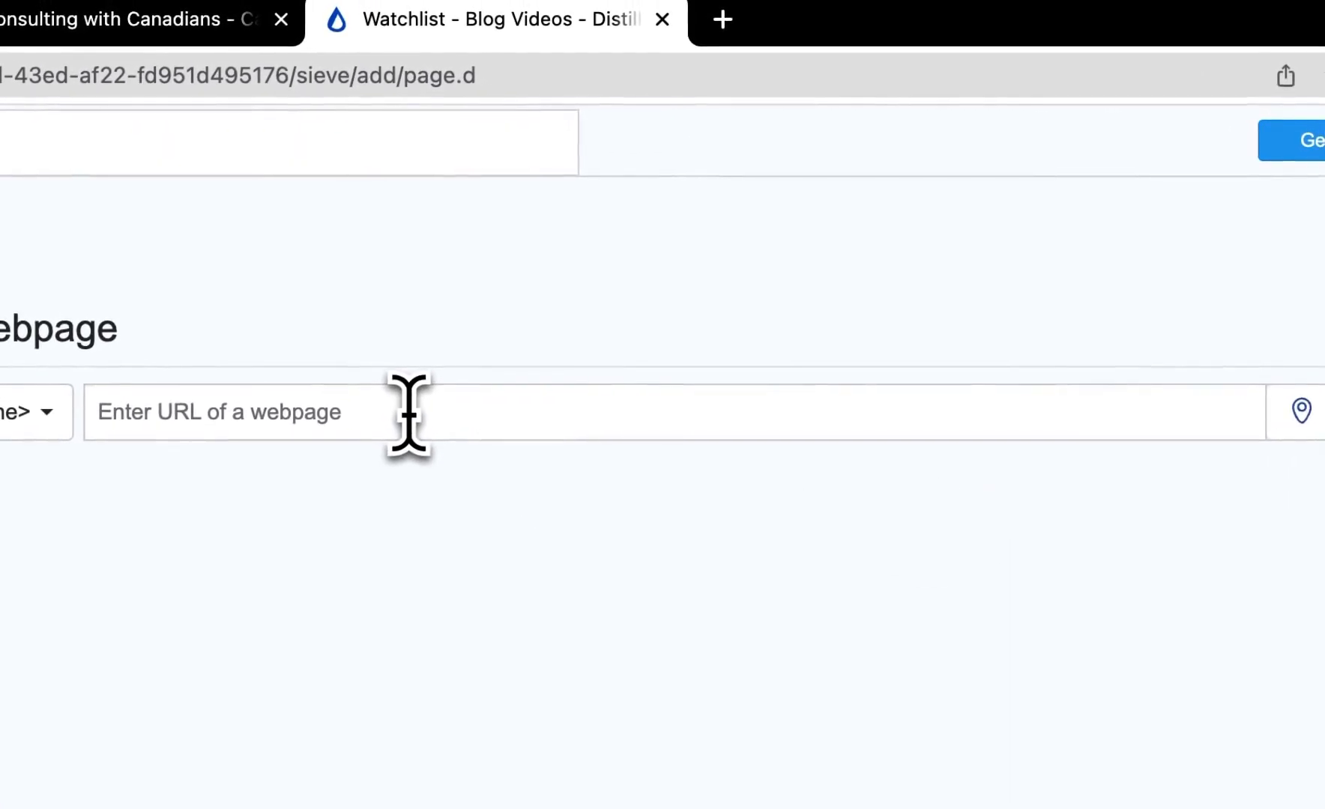
type("https://www.canada.ca/en/government/system/consultations/consultingcanadians.html")
left_click(1209, 442)
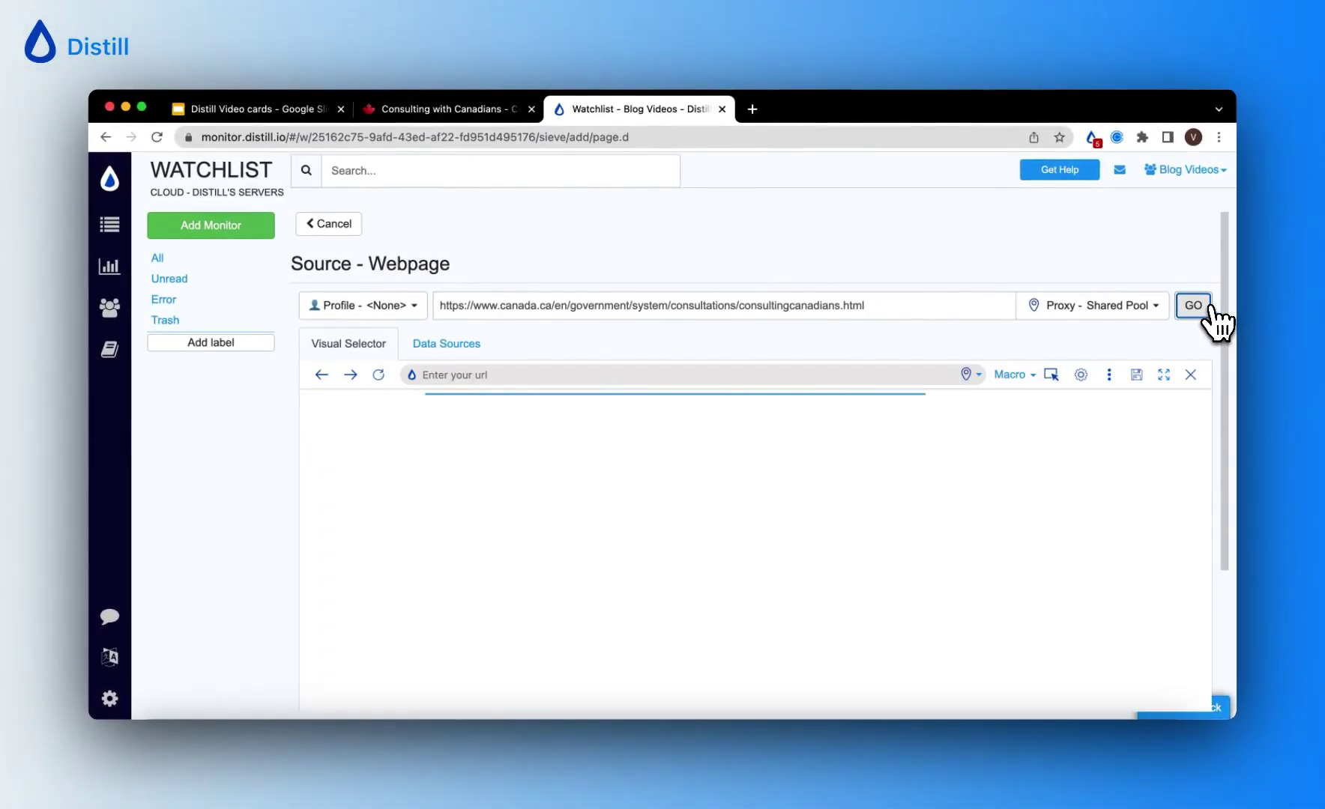
scroll(611, 483, "down", 2)
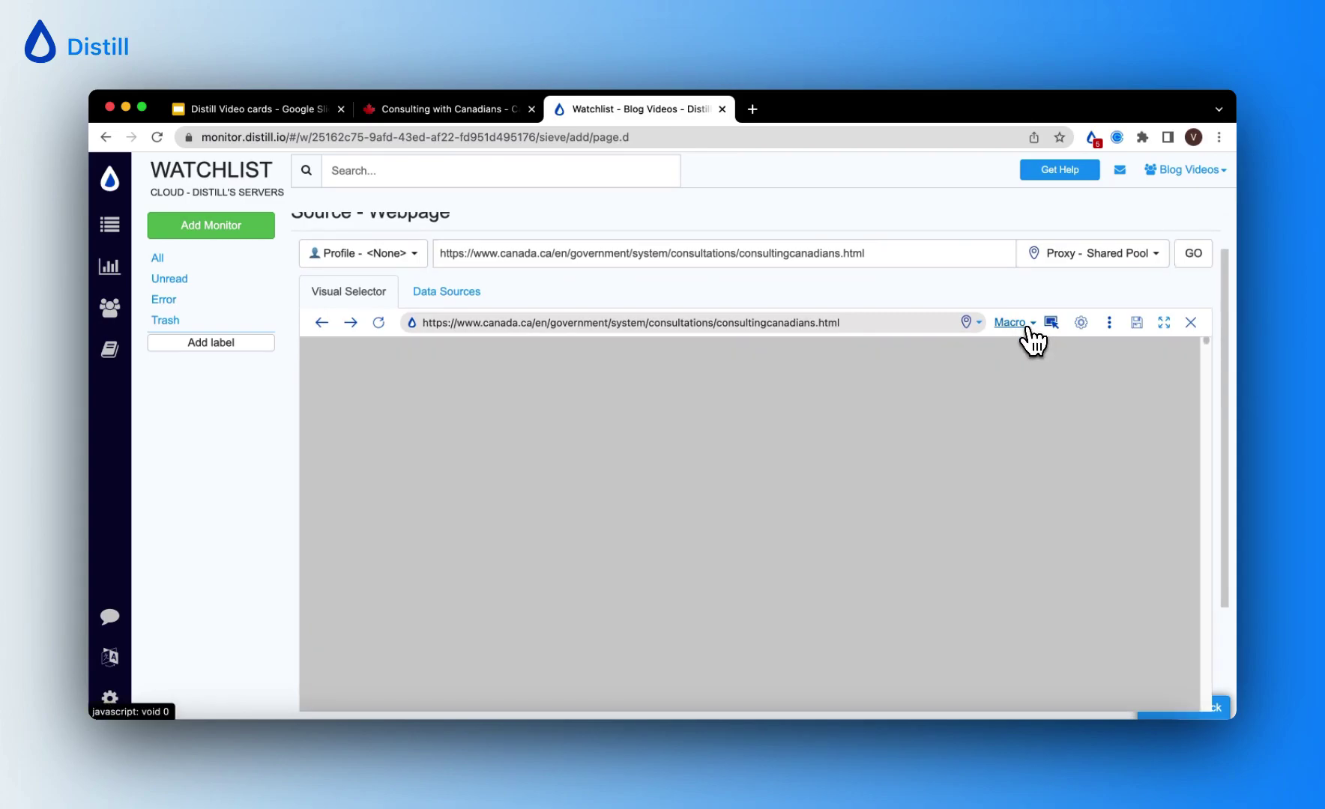
left_click(1025, 328)
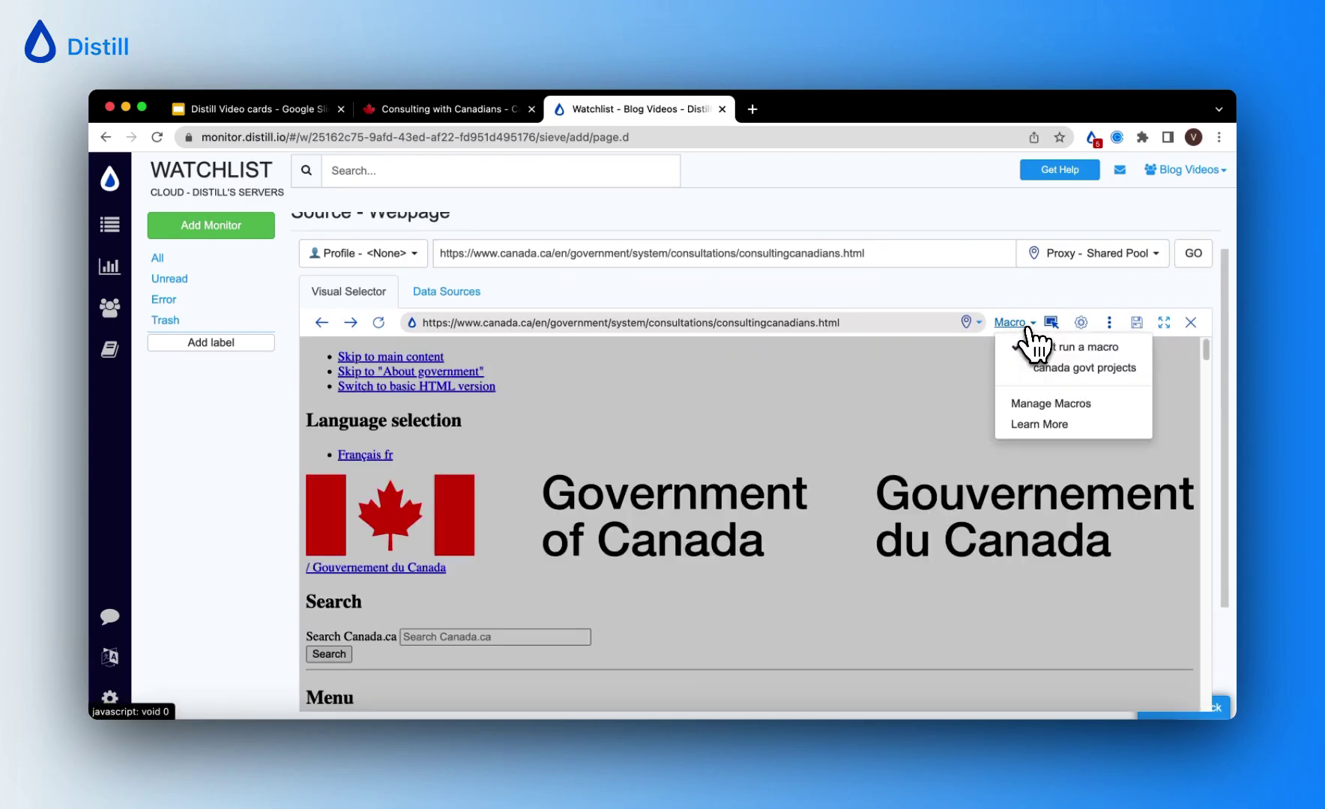
left_click(1073, 370)
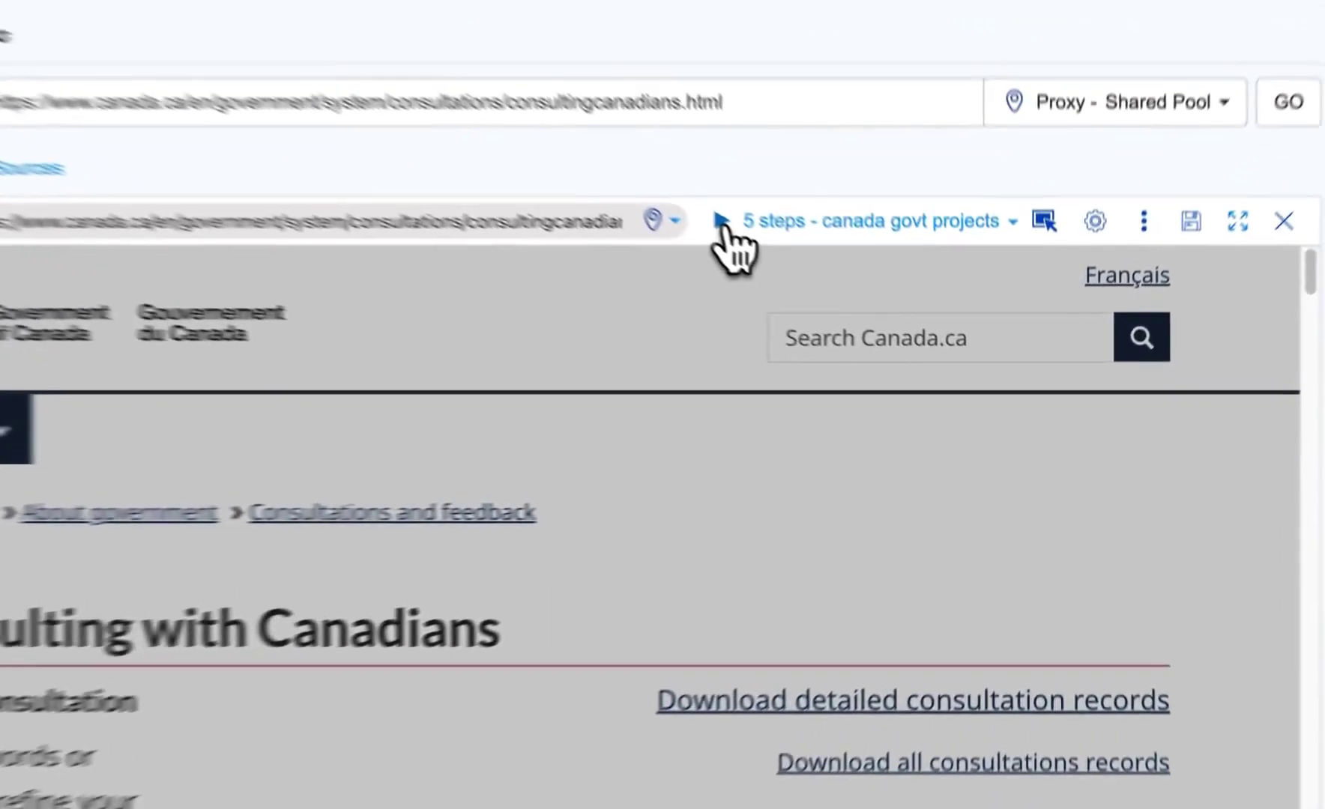
Run the canada govt projects macro on the loaded consultations page
left_click(864, 322)
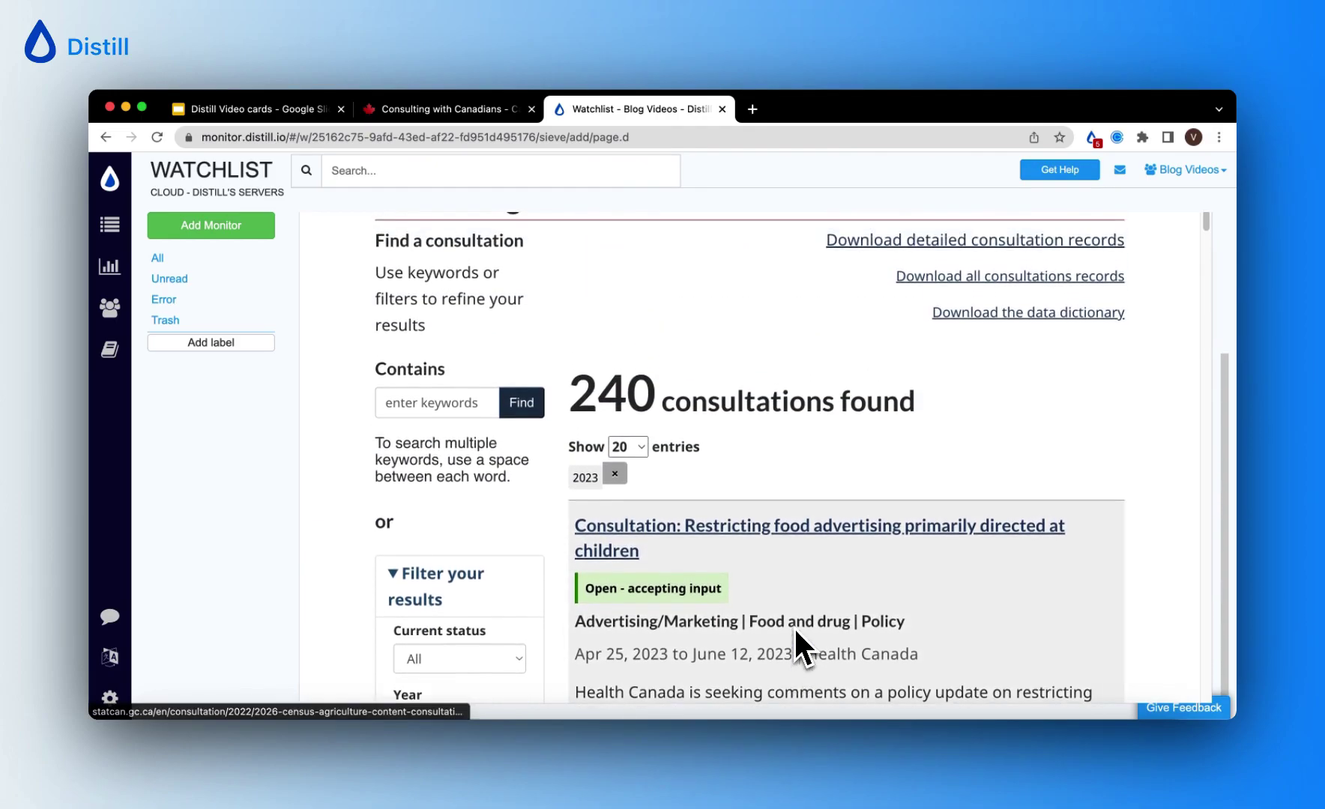
scroll(795, 631, "up", 3)
scroll(794, 627, "up", 3)
Pick the first 2023 consultation listing as the monitored element and save the selection
left_click(1049, 375)
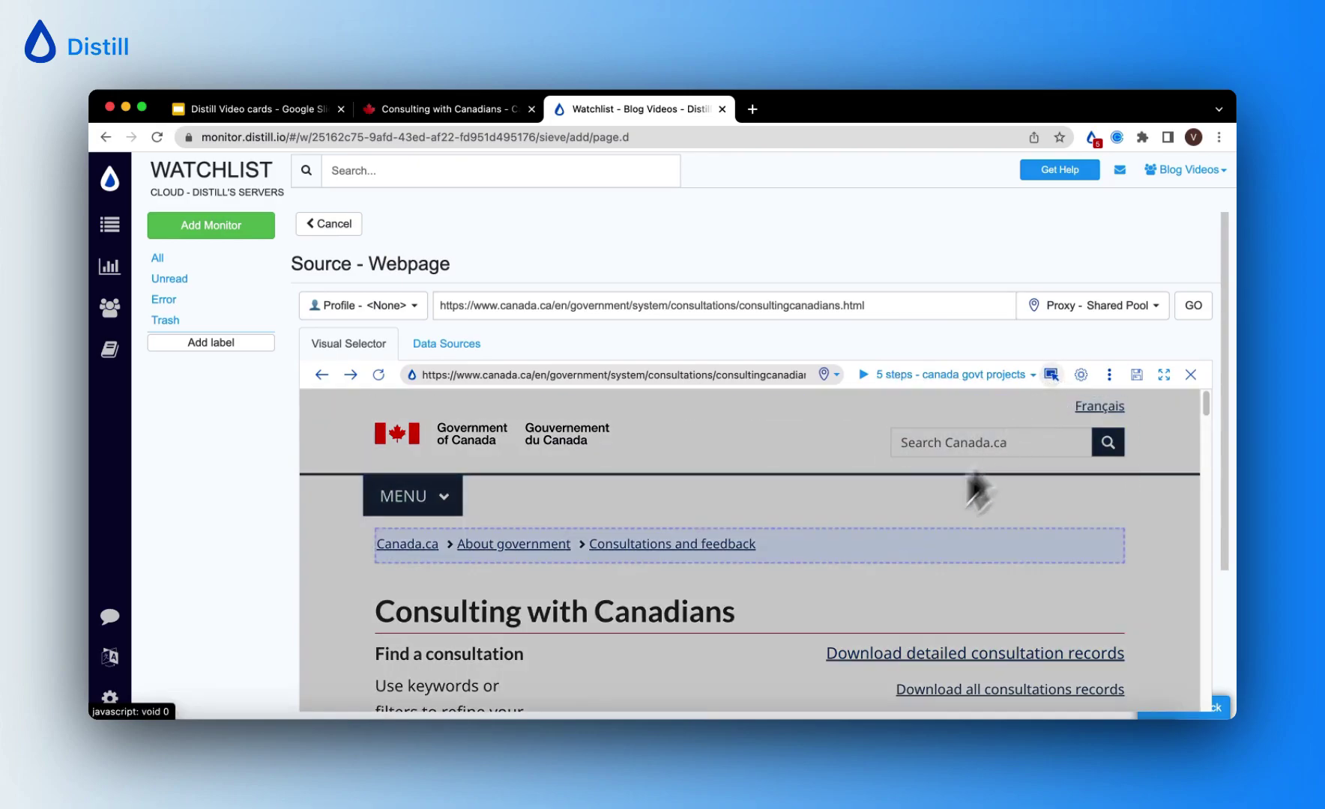
scroll(874, 571, "down", 5)
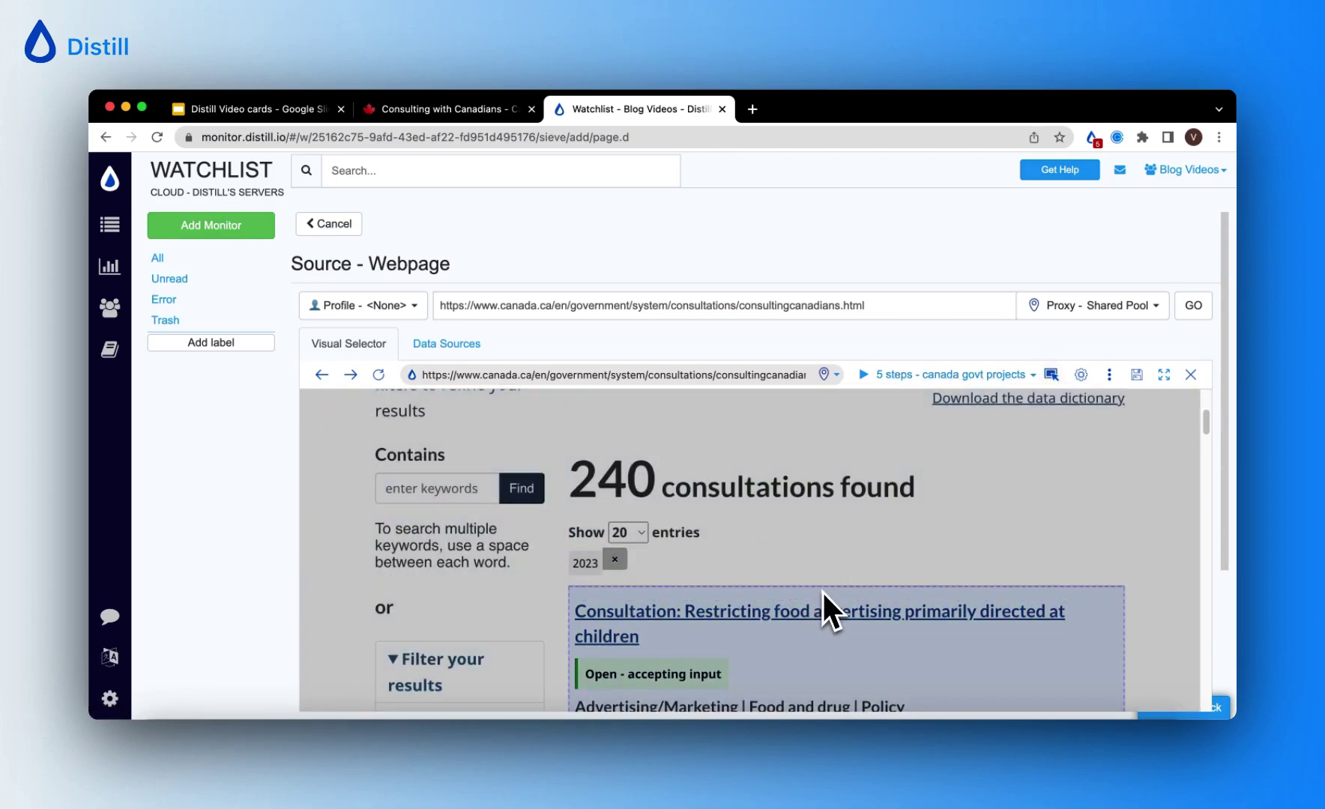
left_click(821, 603)
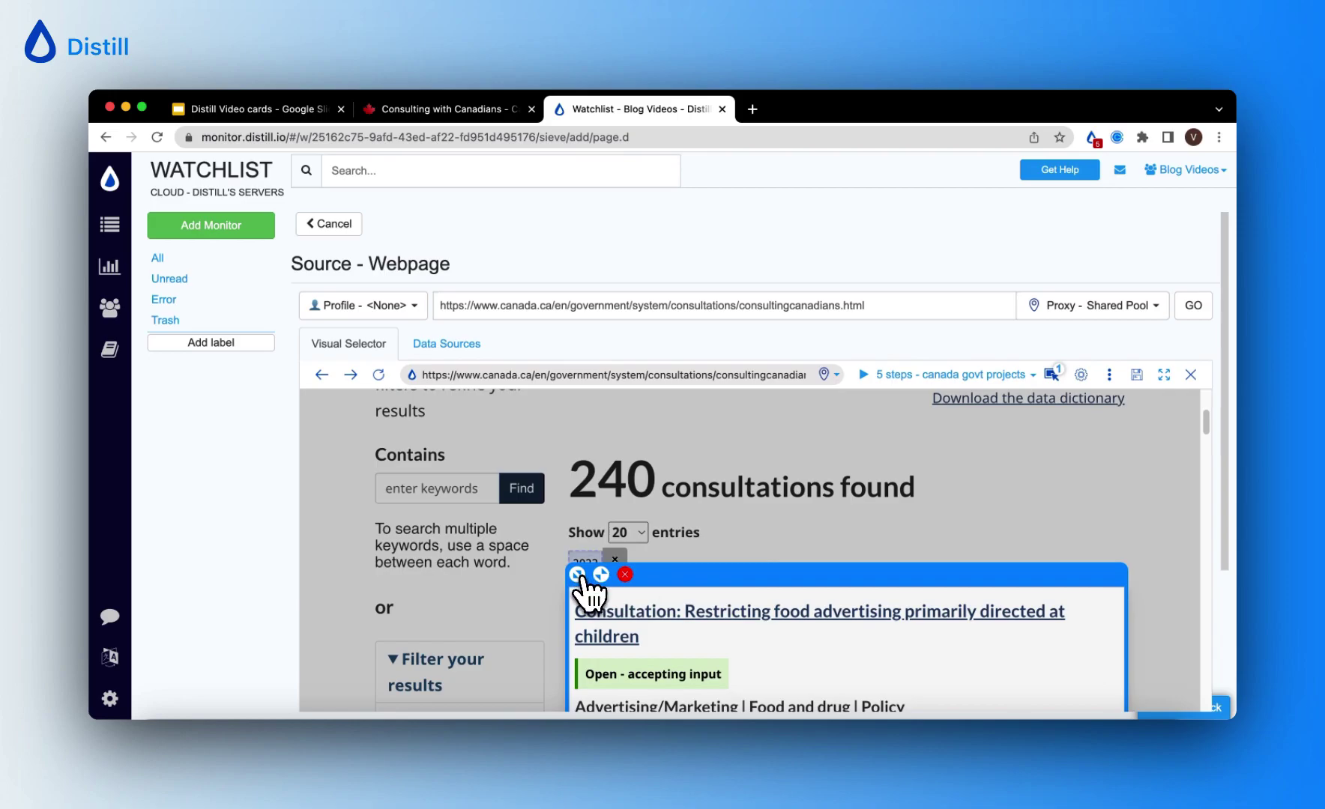
scroll(594, 583, "down", 5)
scroll(593, 581, "down", 2)
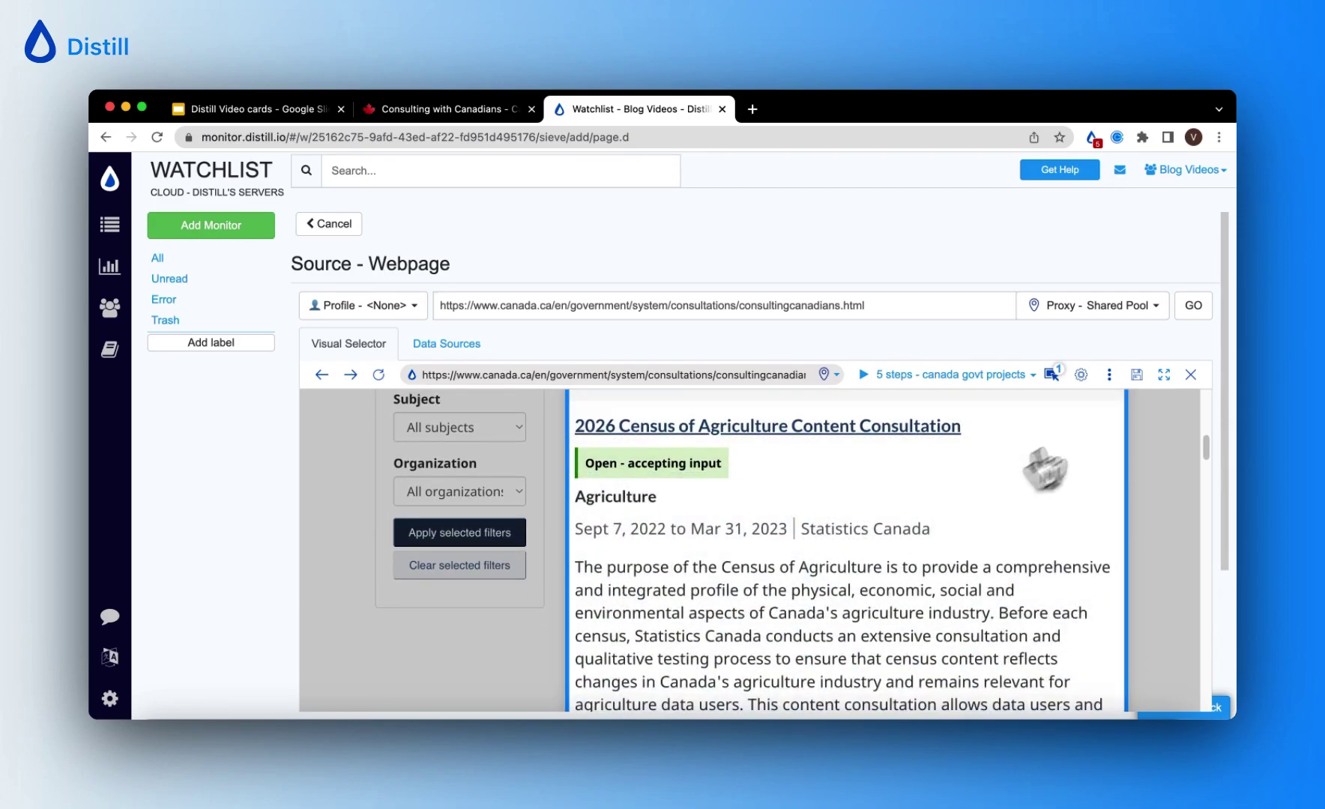
left_click(1137, 375)
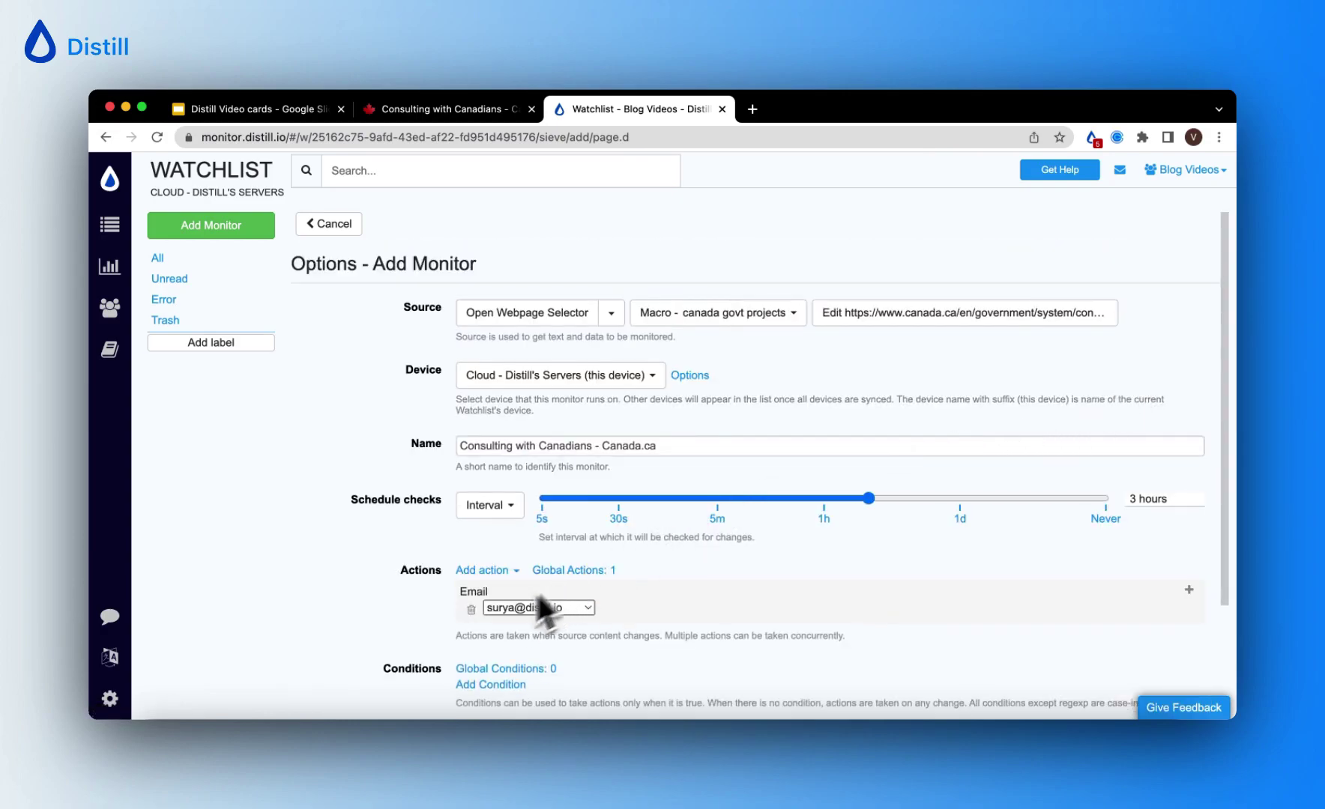
Remove the Email alert, set checks to every 1 hour, and save the Consulting with Canadians monitor
left_click(471, 609)
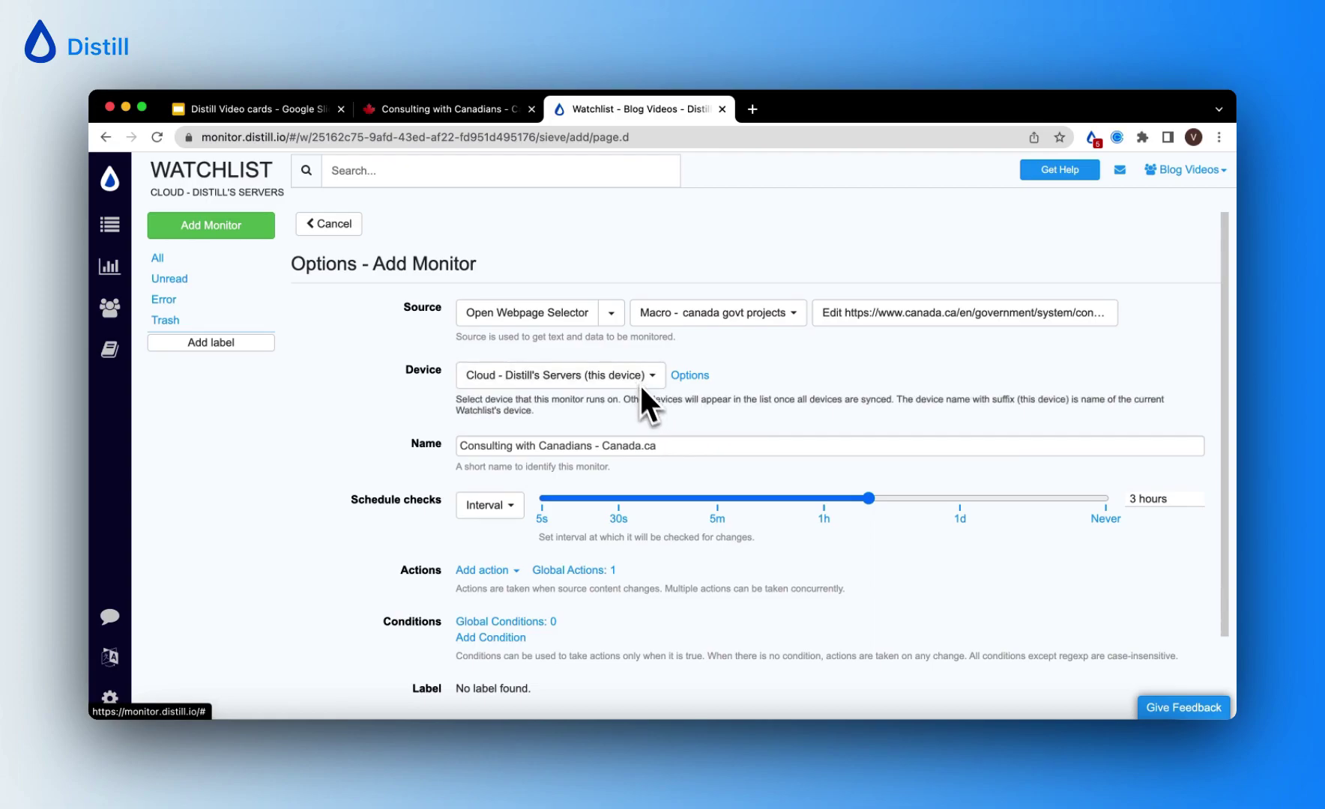
left_click_drag(684, 447, 454, 448)
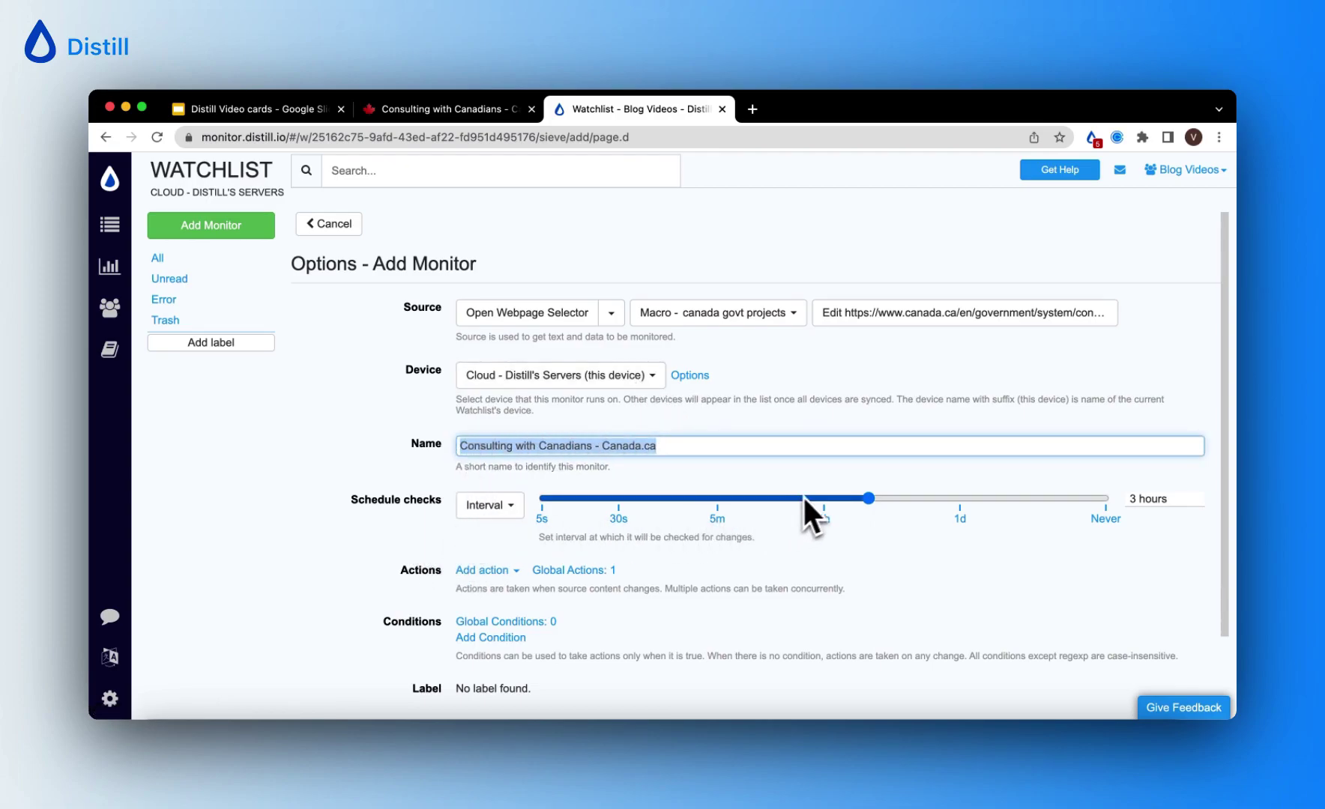
left_click(823, 498)
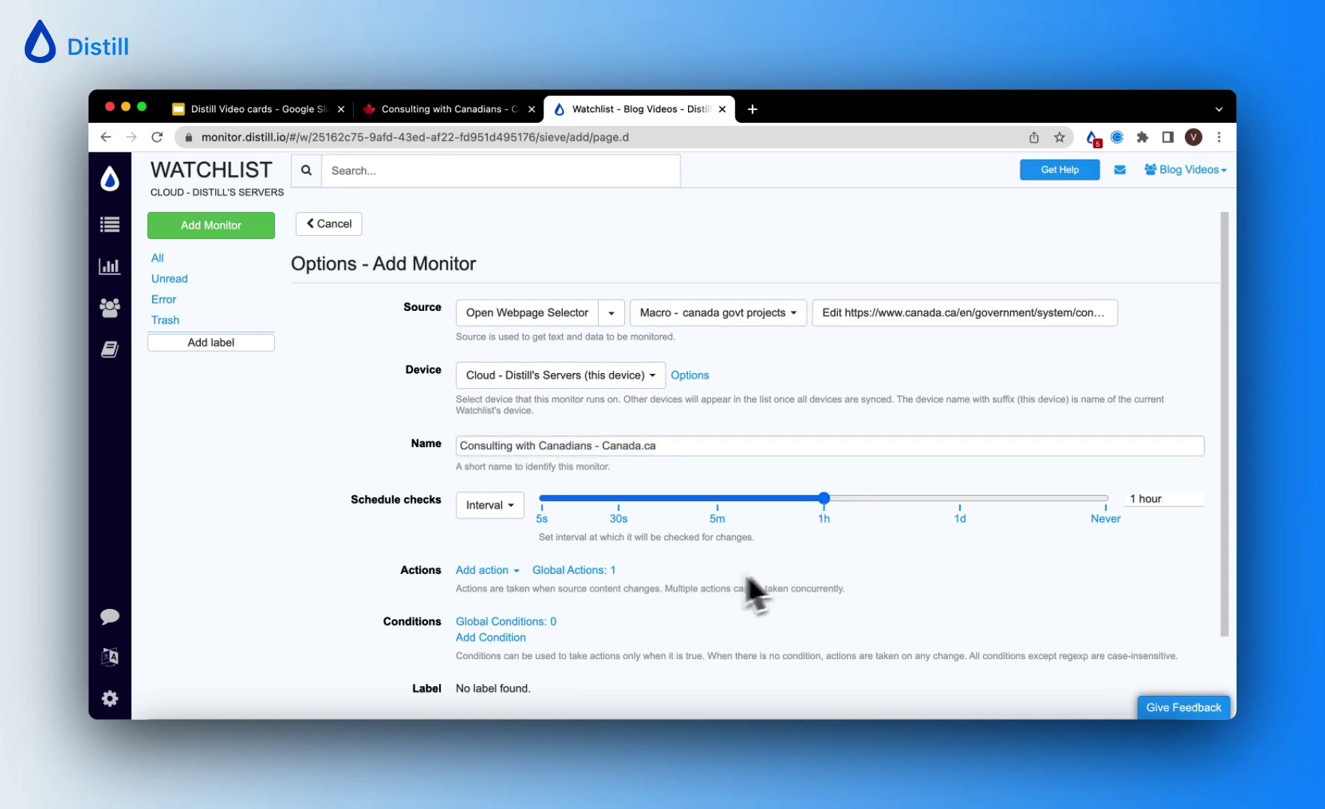
scroll(672, 578, "down", 1)
left_click(517, 549)
scroll(536, 588, "down", 3)
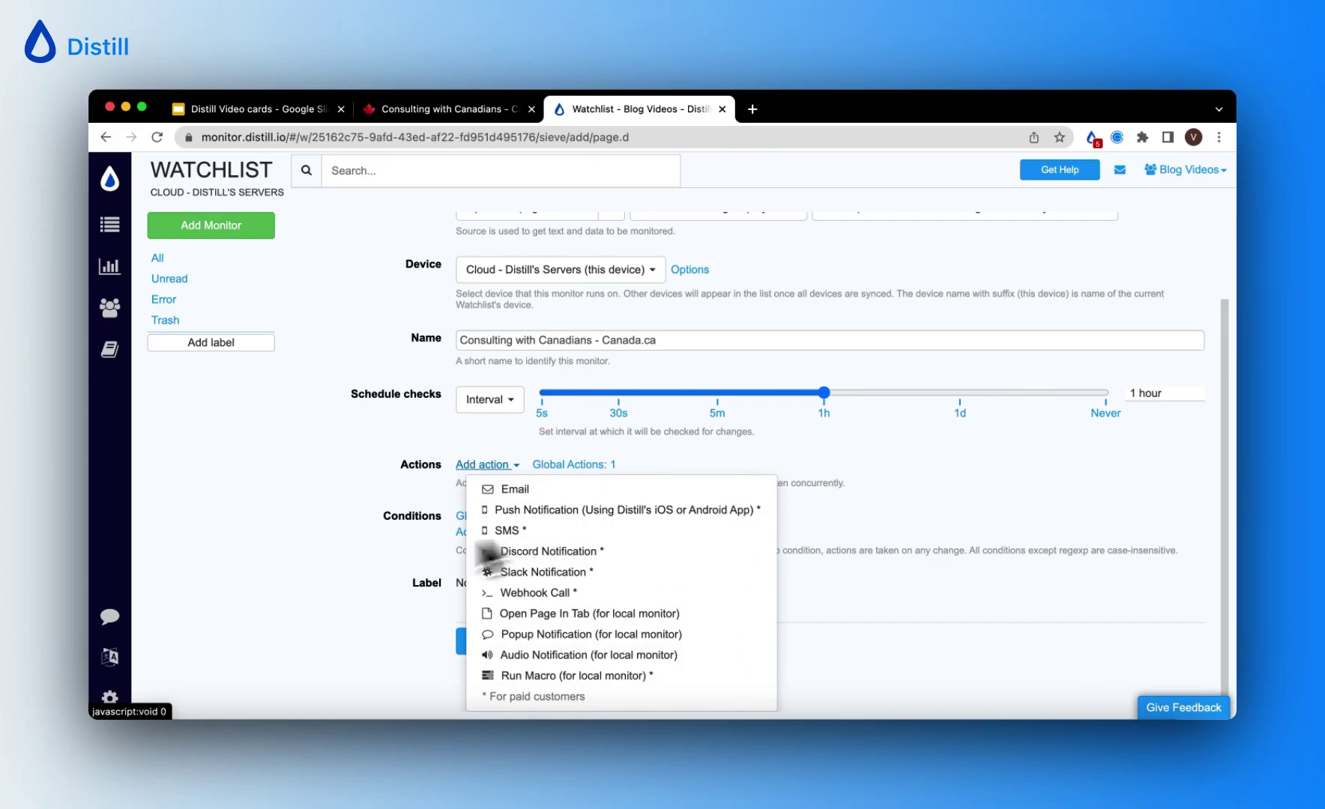
left_click(397, 618)
left_click(516, 658)
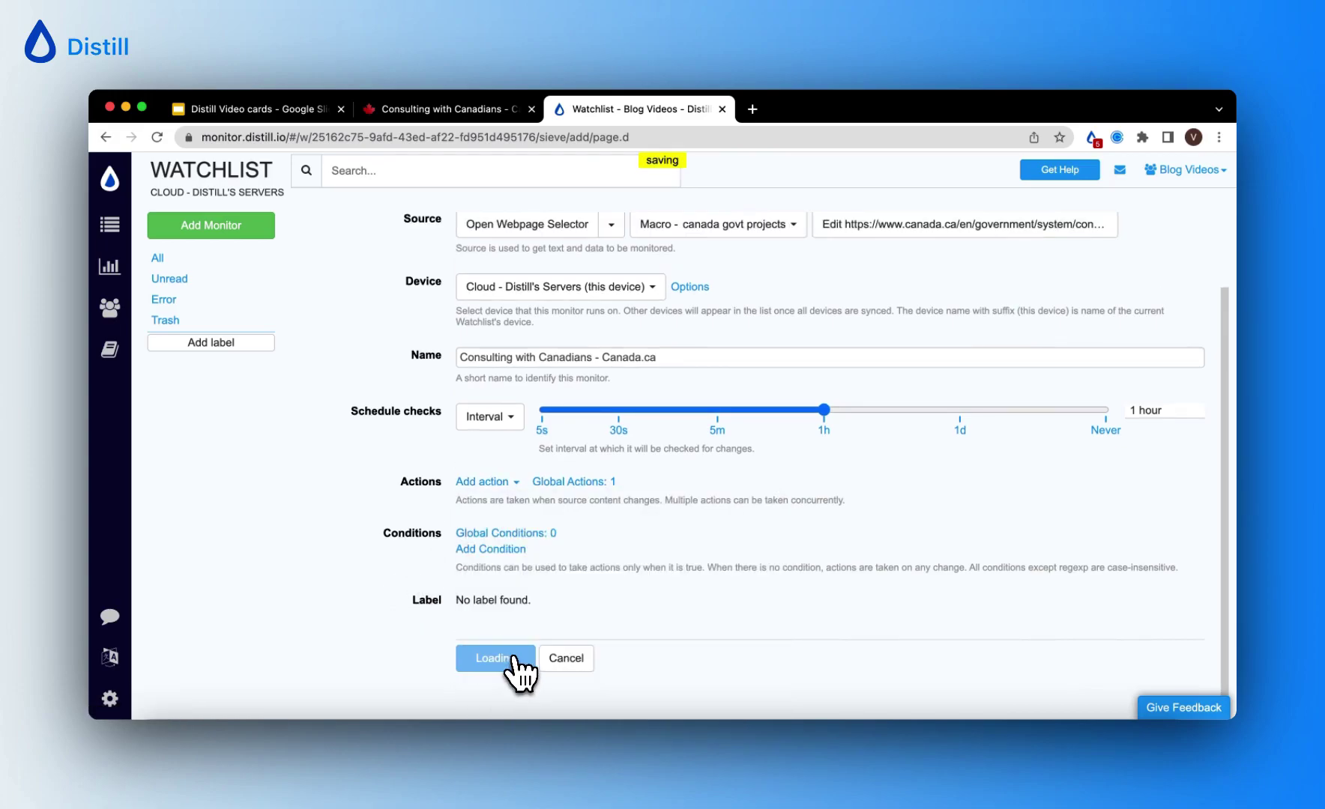
left_click(189, 259)
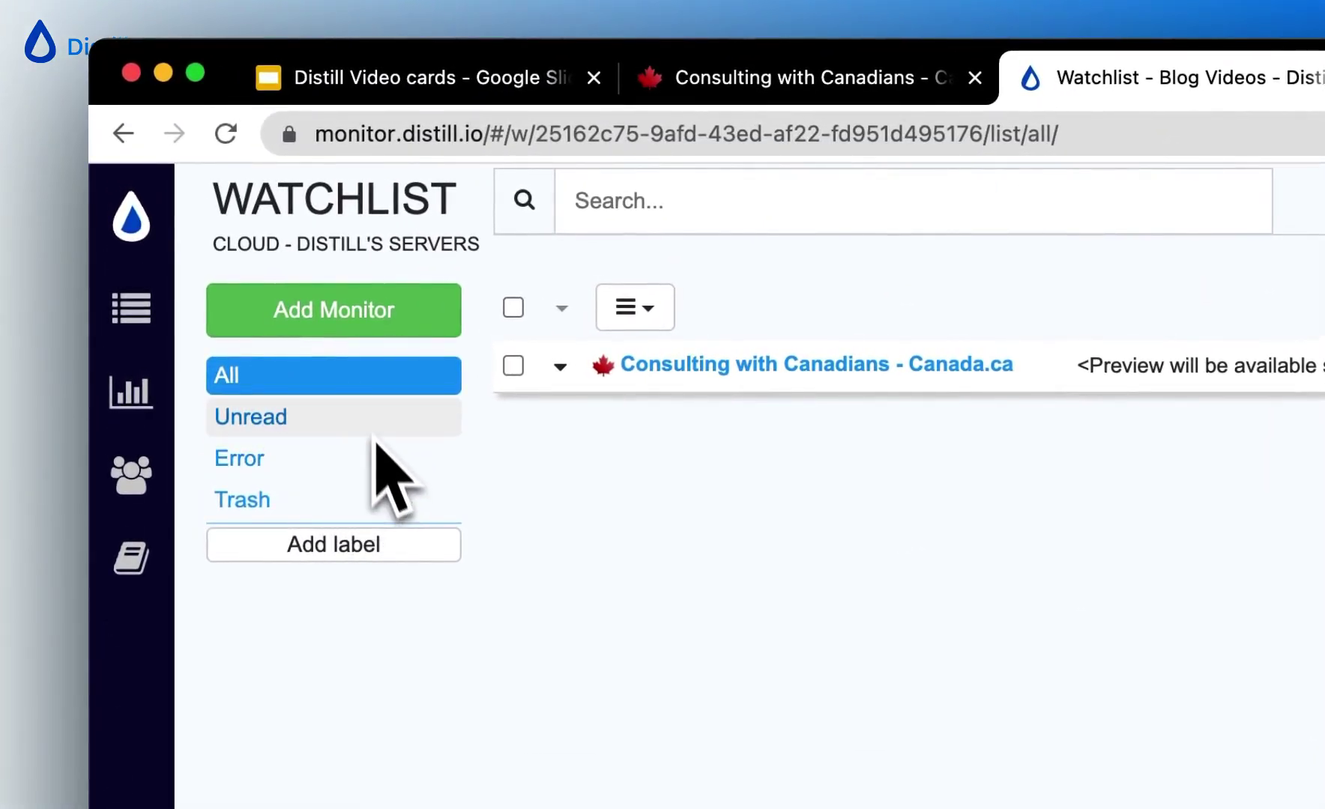
left_click(654, 321)
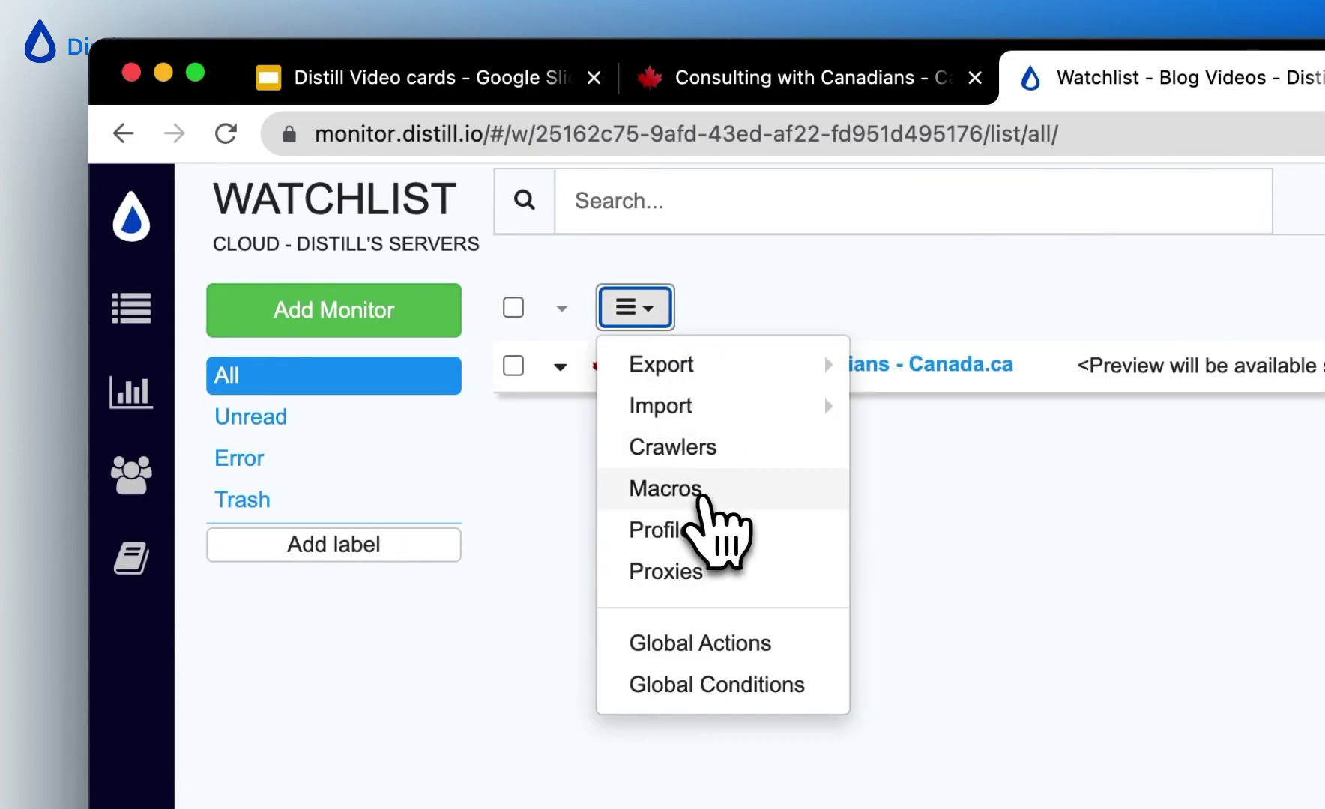
left_click(674, 489)
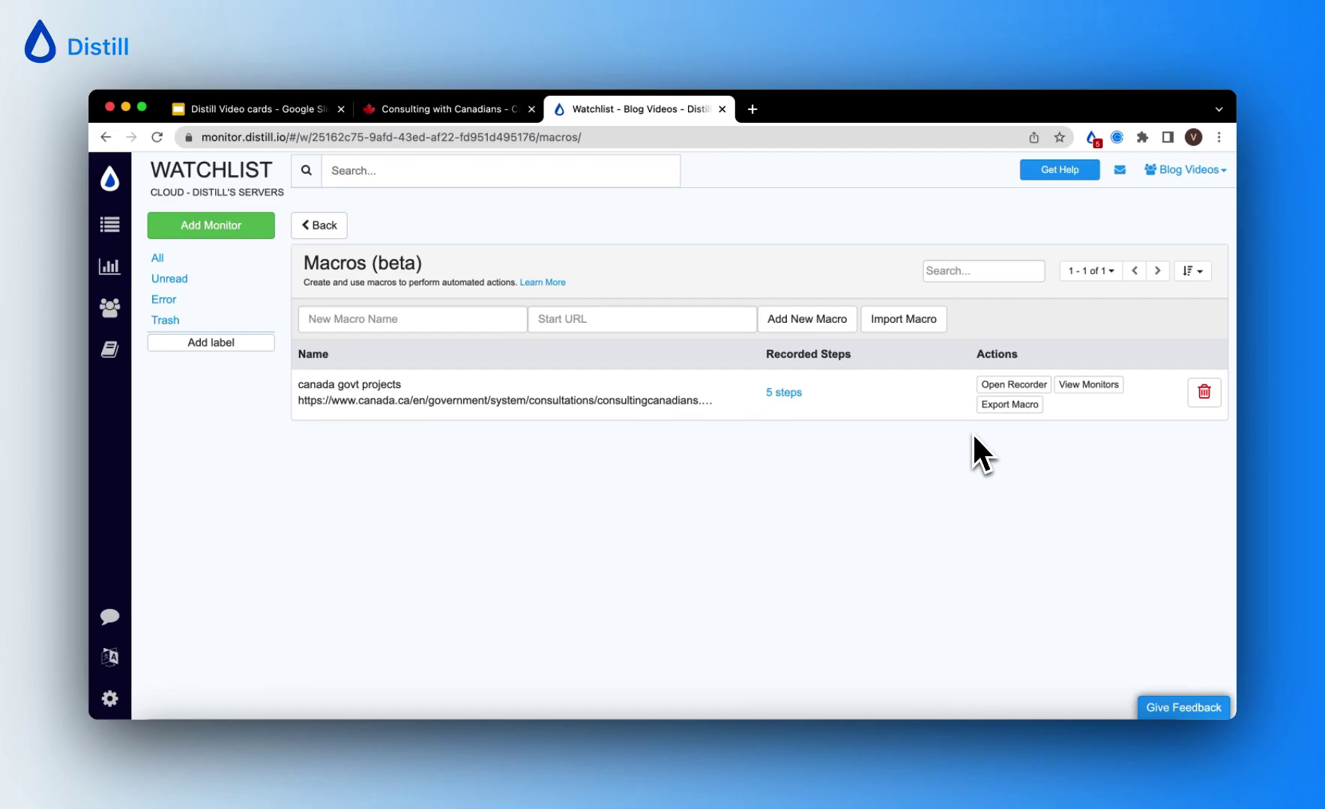
left_click(999, 386)
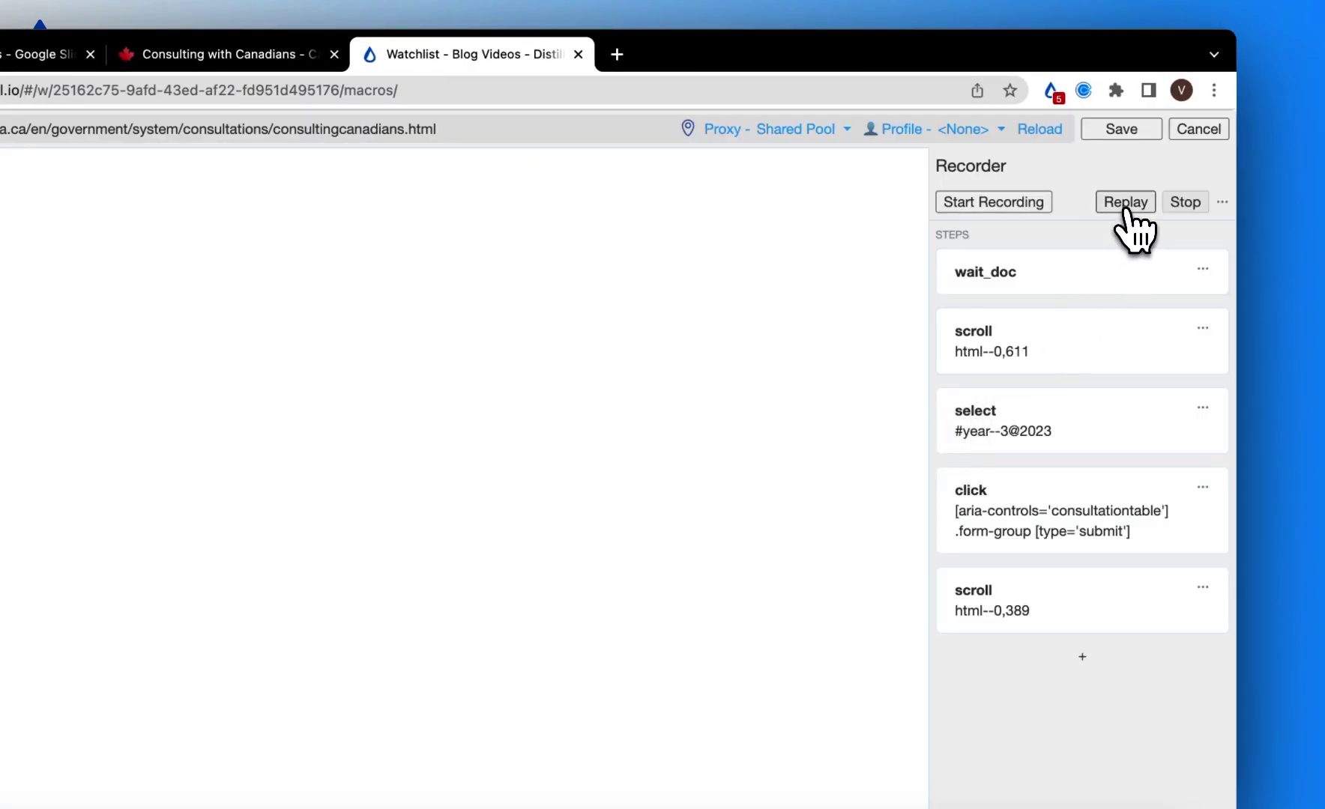
left_click(1120, 207)
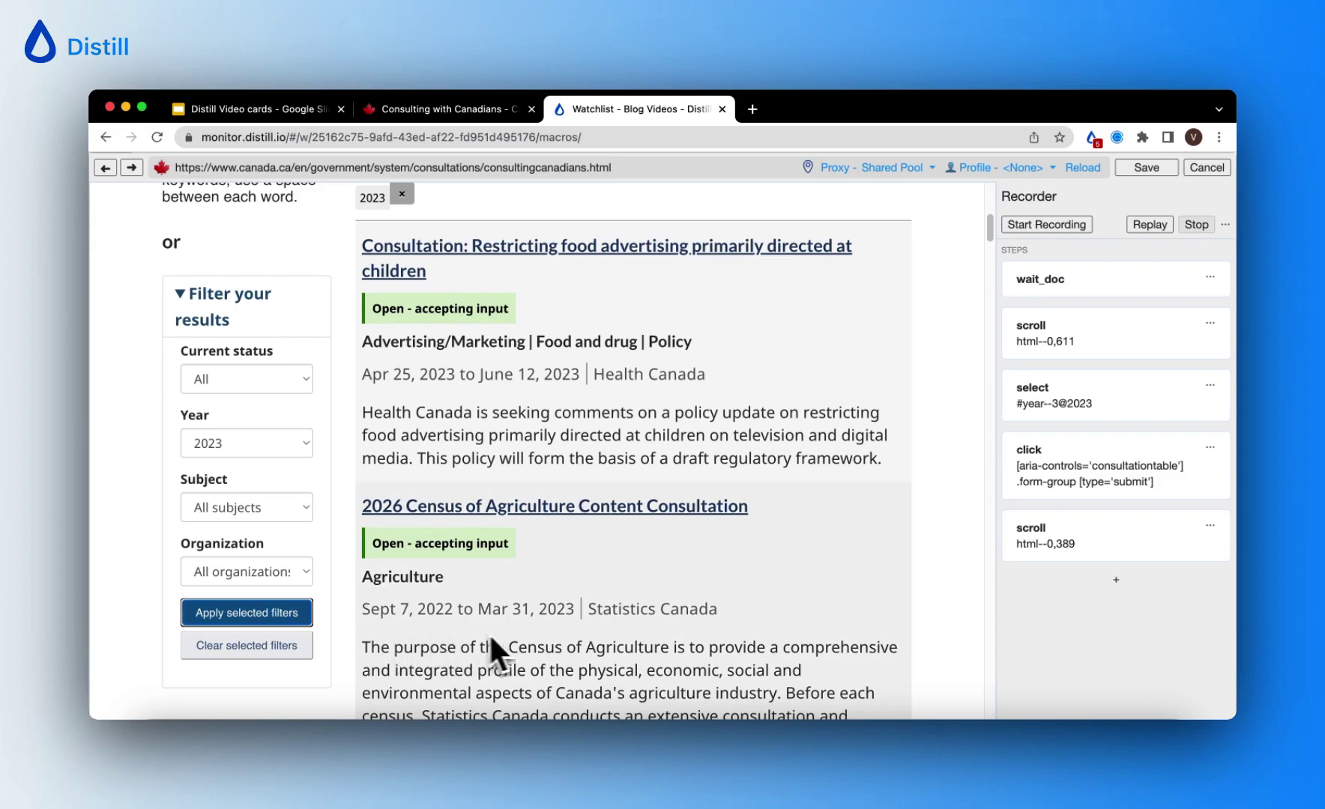
scroll(514, 646, "down", 1)
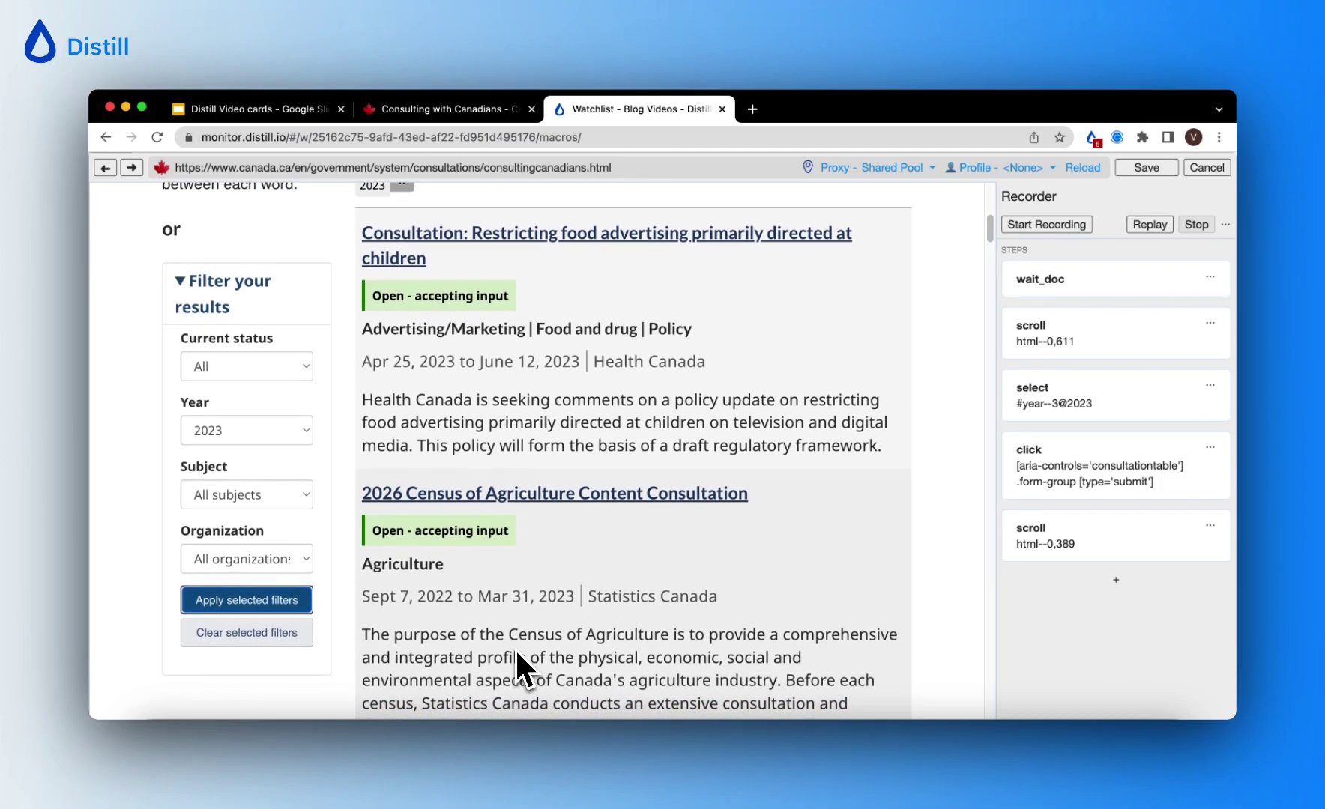
scroll(514, 648, "down", 1)
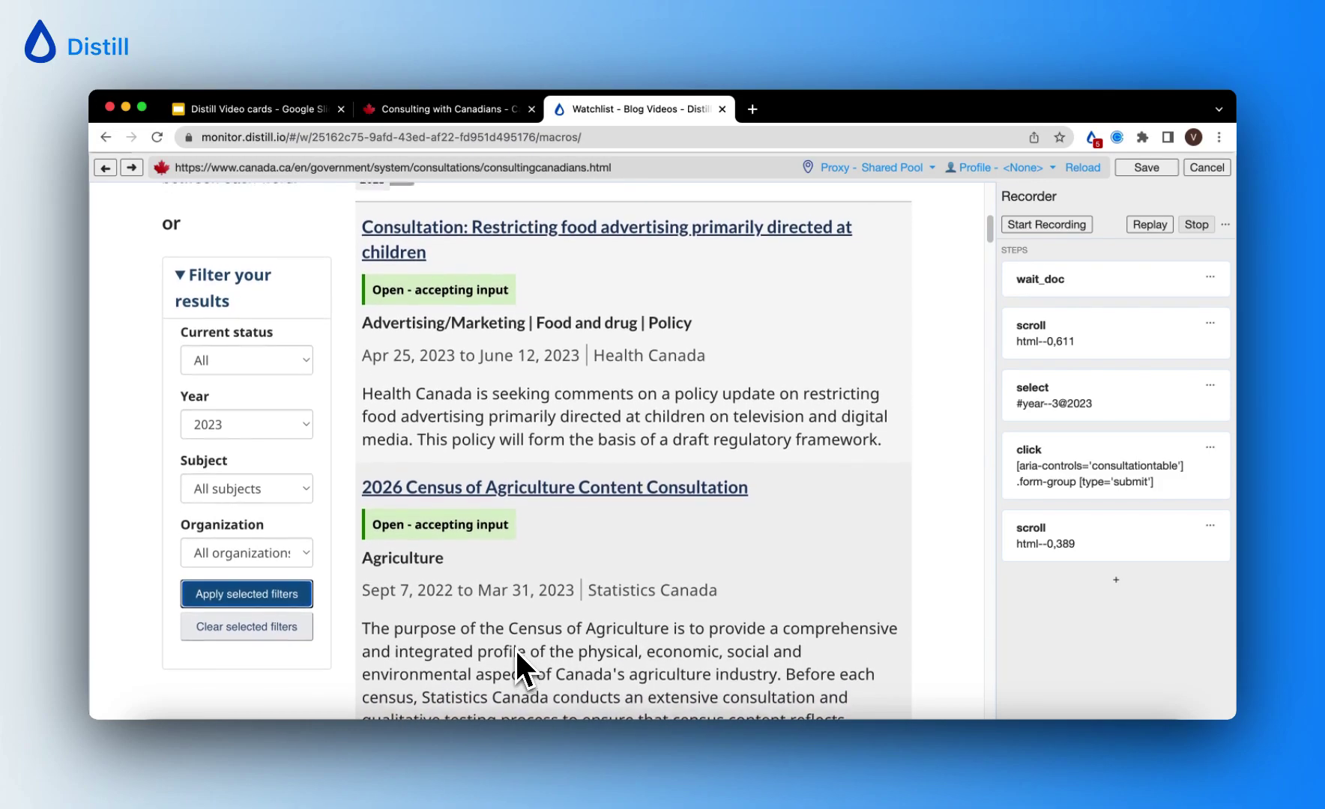
scroll(514, 648, "up", 3)
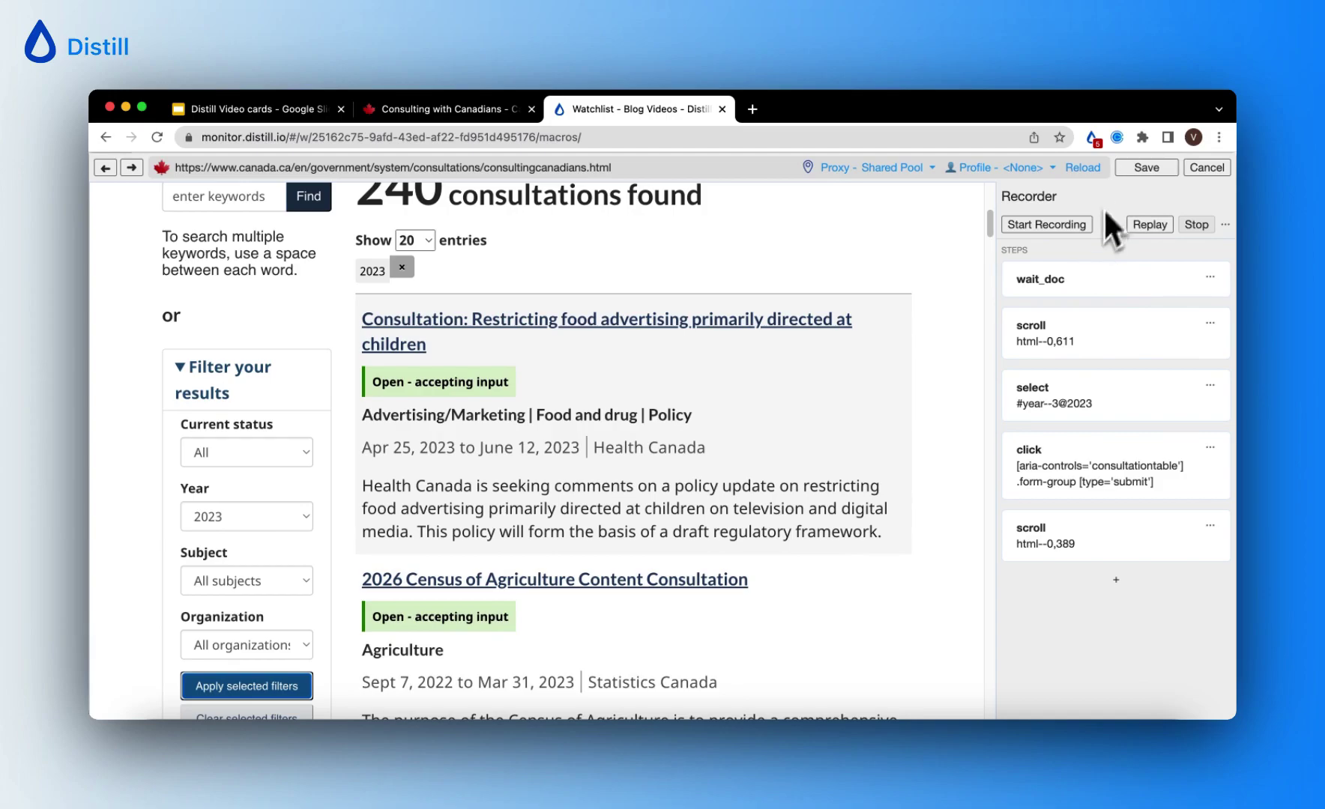
left_click(1207, 169)
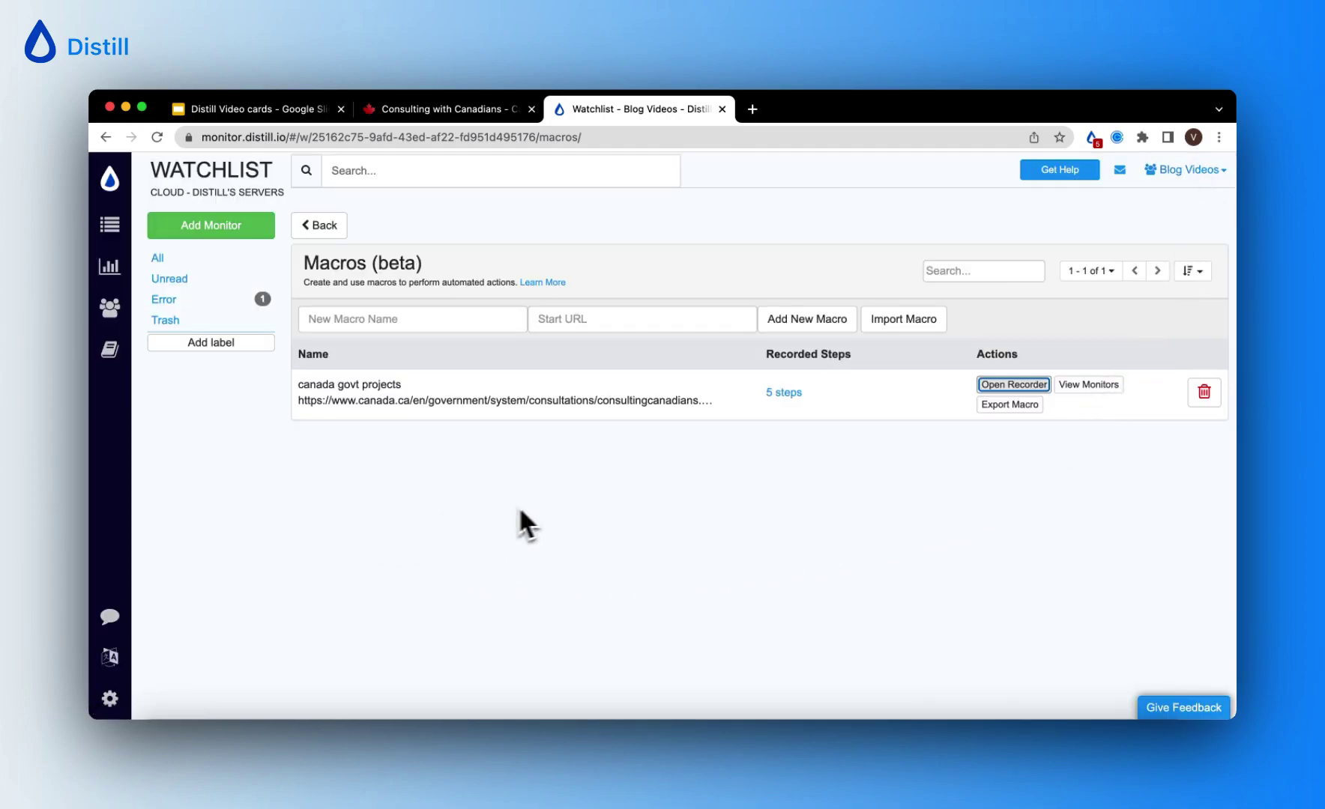